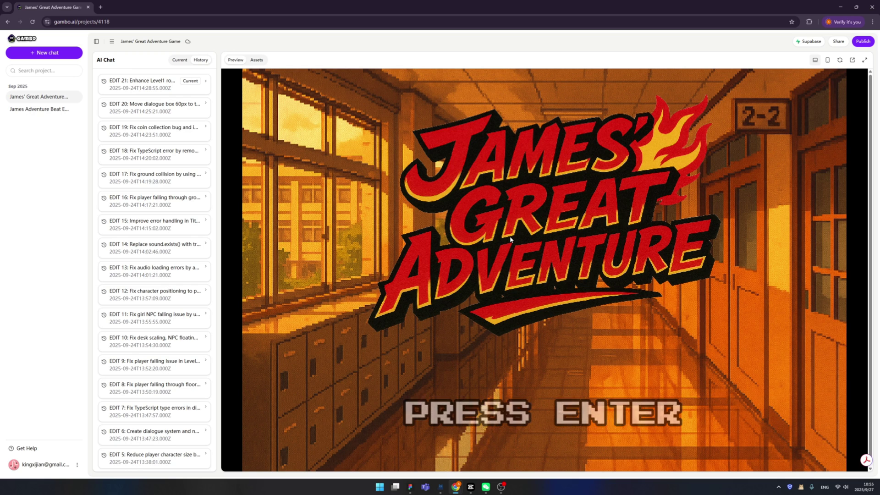
# Play the James' Great Adventure preview briefly, then launch Fries at the Dock
pyautogui.click(525, 291)
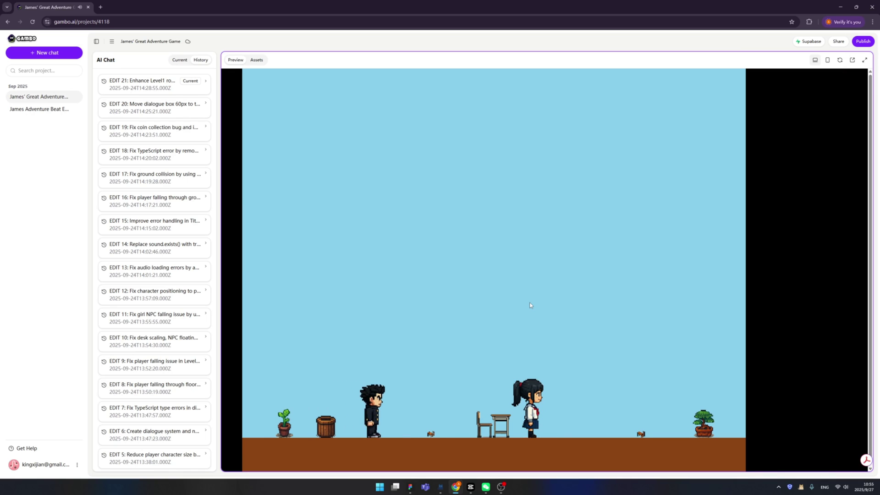
pyautogui.press('space')
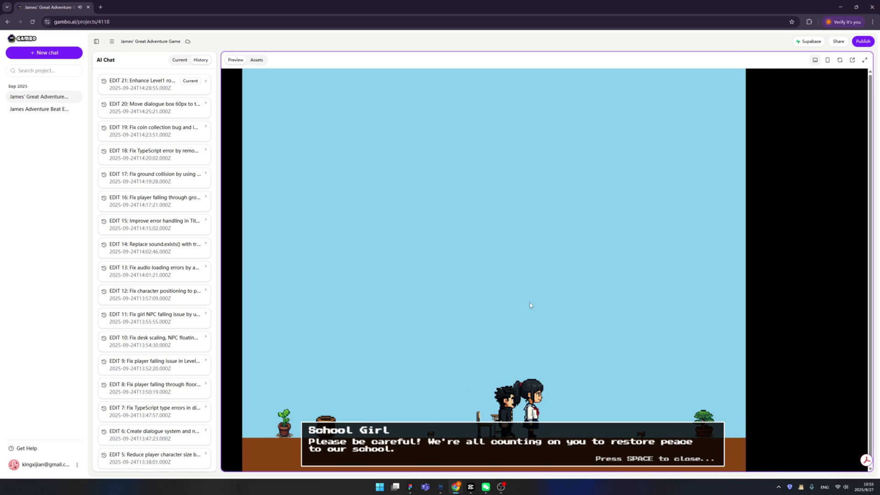
pyautogui.press('space')
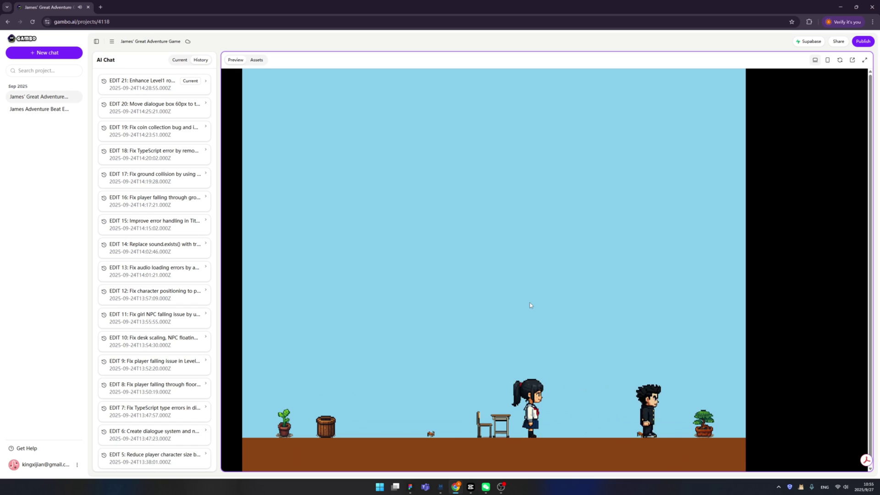
pyautogui.press('Right')
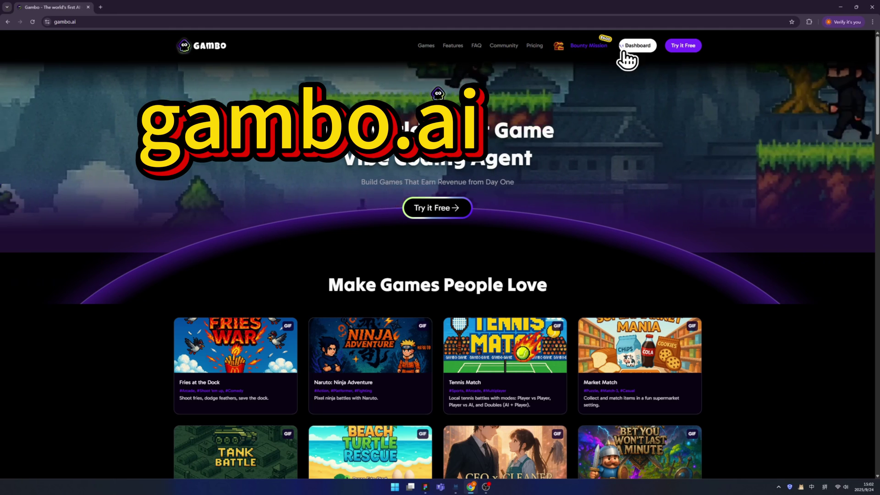
pyautogui.scroll(-2, 311, 266)
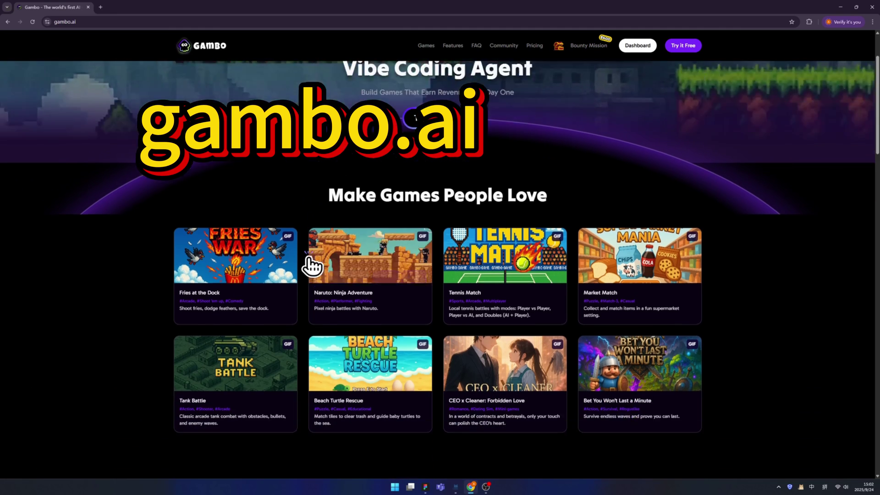
pyautogui.scroll(-1, 311, 265)
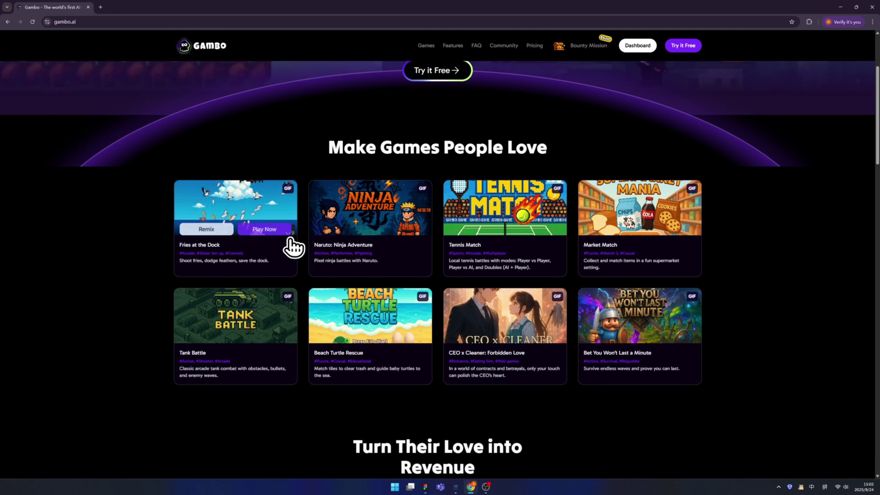
pyautogui.click(262, 235)
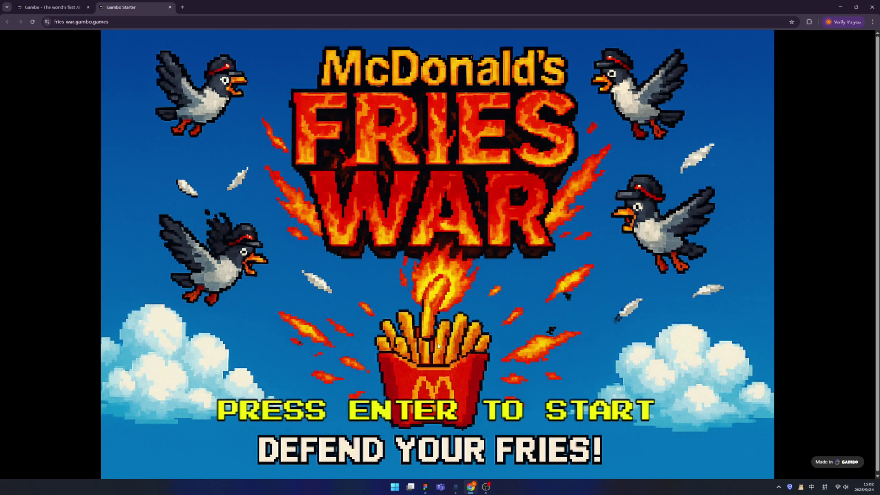
# Start Fries War and dodge while shooting to catch the first ketchup packet
pyautogui.press('Return')
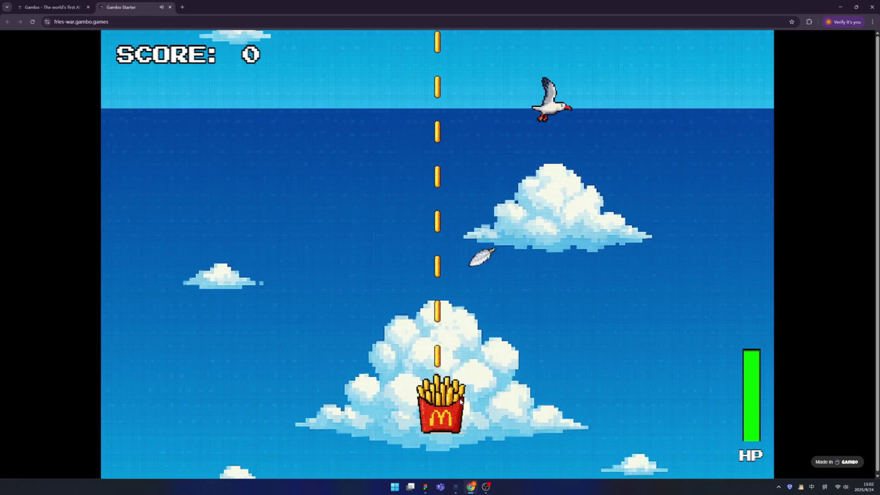
pyautogui.press('Right')
pyautogui.press('Left')
pyautogui.press('Right')
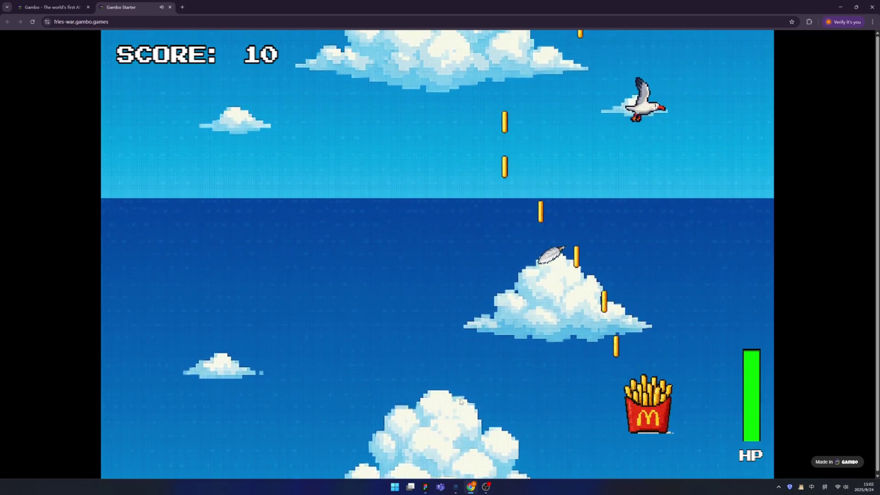
pyautogui.press('Right')
pyautogui.press('Left')
pyautogui.press('Right')
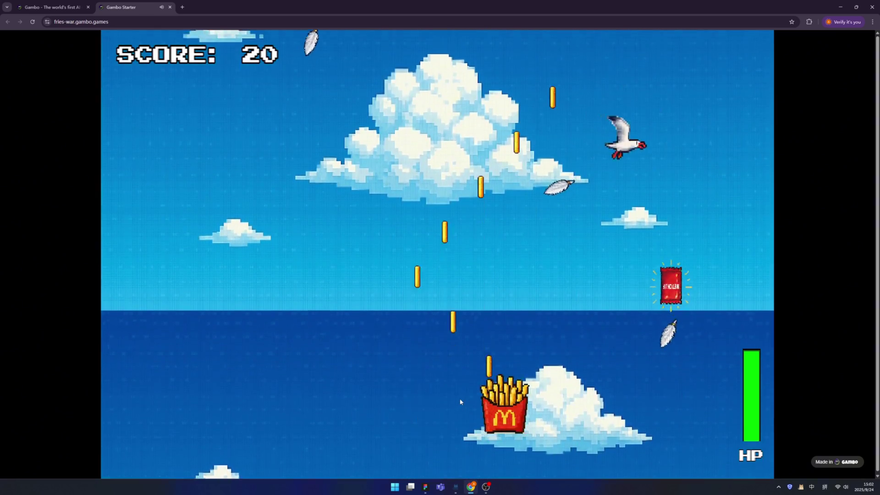
pyautogui.press('Right')
pyautogui.press('Left')
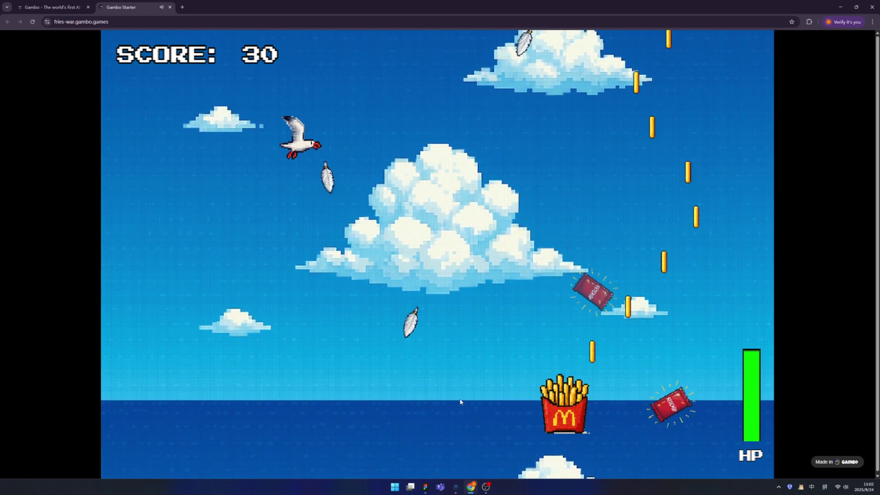
pyautogui.press('Right')
pyautogui.press('Left')
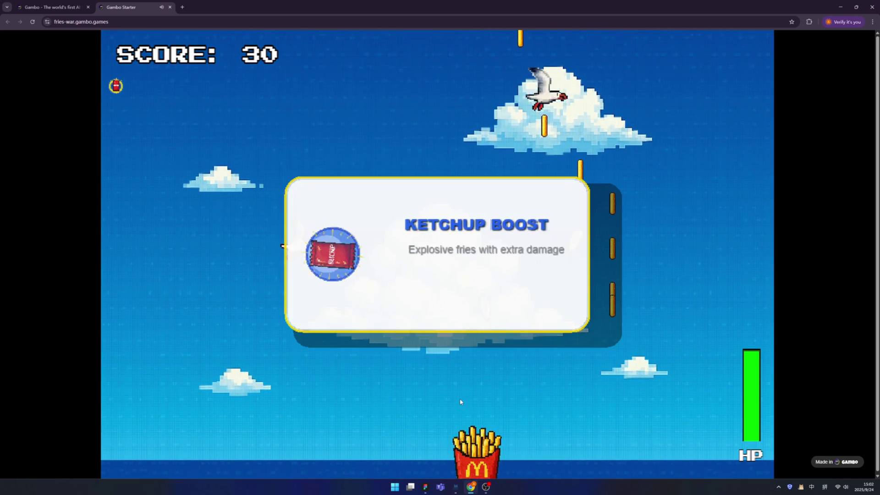
pyautogui.press('Left')
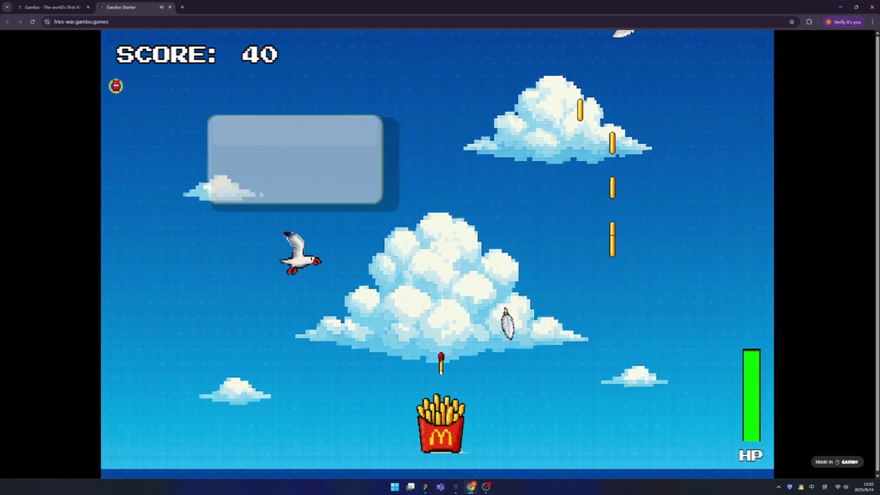
# Weave the fries box along the bottom, shooting seagulls and grabbing another ketchup packet
pyautogui.press('Right')
pyautogui.press('Up')
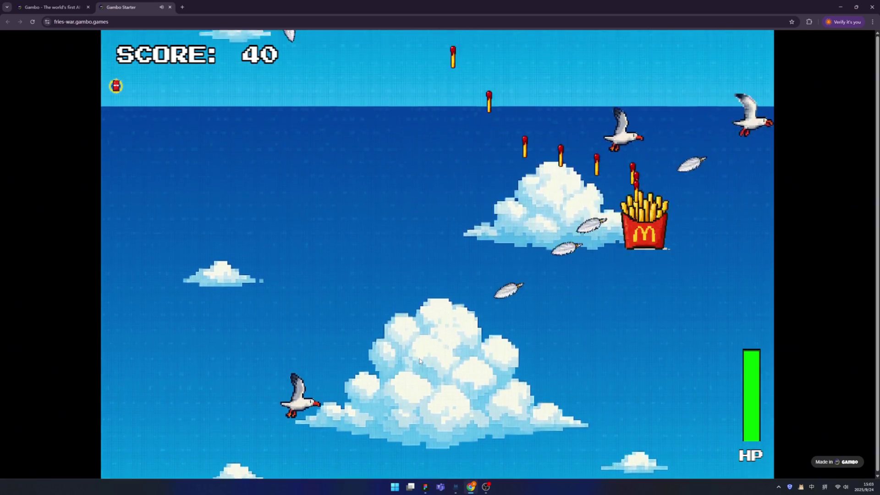
pyautogui.press('Down')
pyautogui.press('Left')
pyautogui.press('Up')
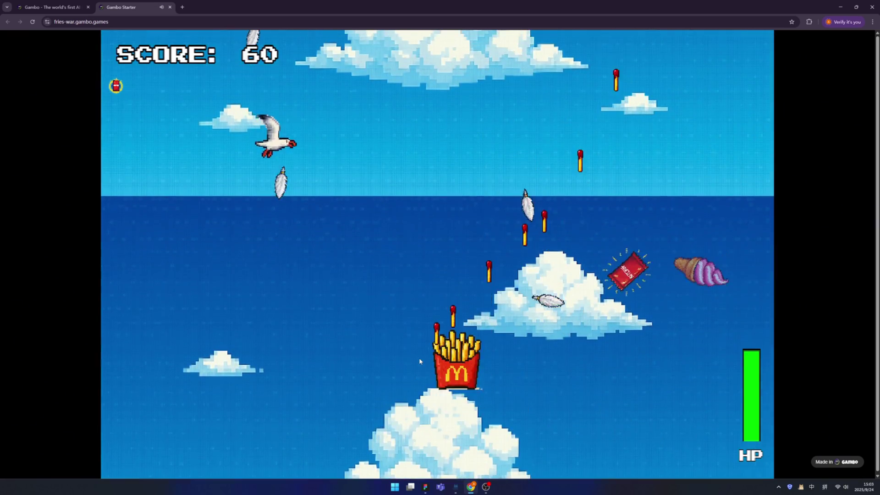
pyautogui.press('Right')
pyautogui.press('Up')
pyautogui.press('Down')
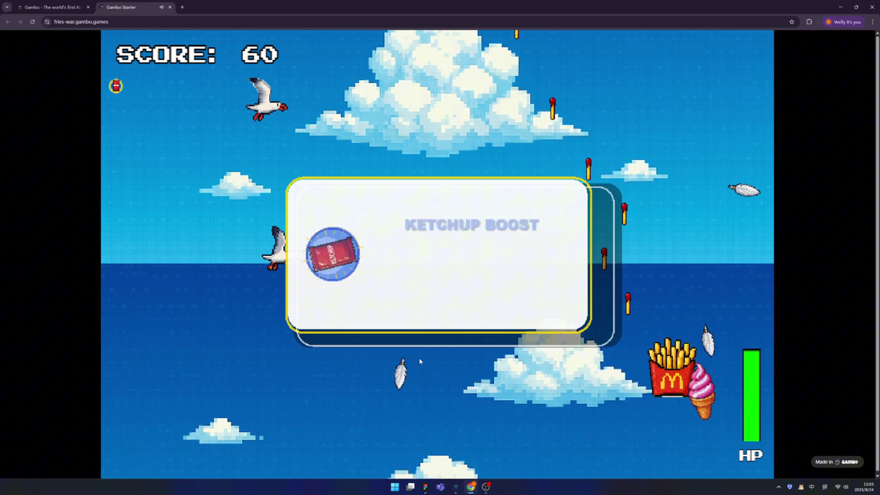
pyautogui.press('Left')
pyautogui.press('Left')
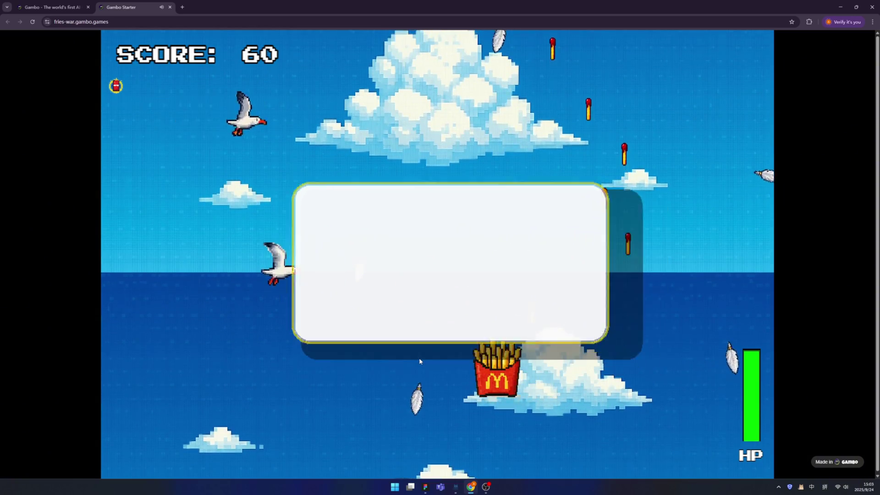
pyautogui.press('Left')
pyautogui.press('Down')
pyautogui.press('Left')
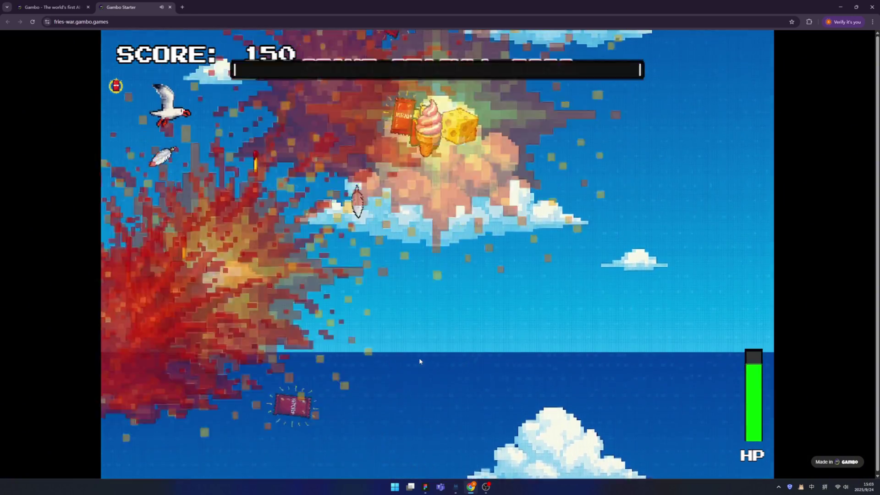
# Collect a Ketchup Boost power-up and keep shooting to reach a score of 170
pyautogui.press('Down')
pyautogui.press('Right')
pyautogui.press('Up')
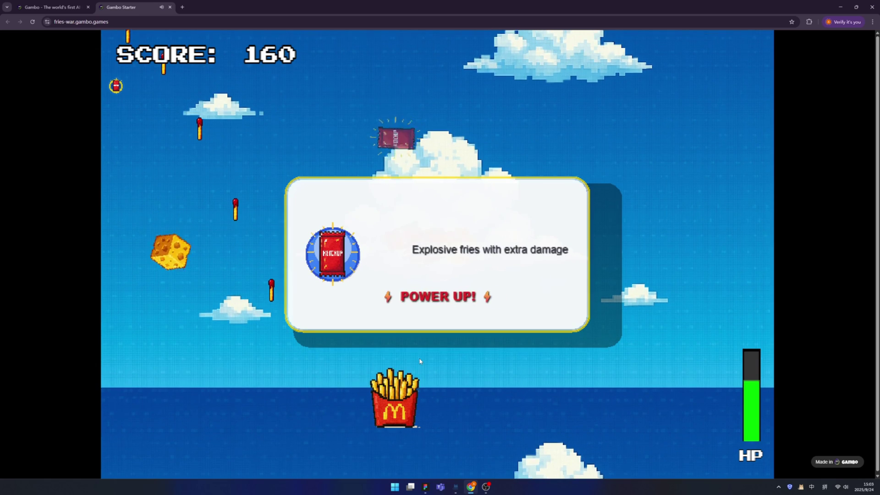
pyautogui.press('Right')
pyautogui.press('Left')
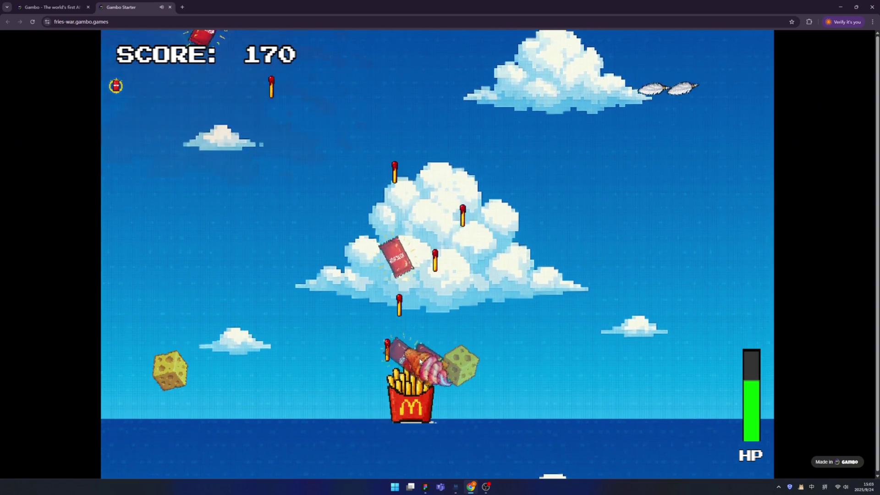
pyautogui.press('Up')
pyautogui.press('Left')
pyautogui.press('Down')
pyautogui.press('Right')
pyautogui.press('Right')
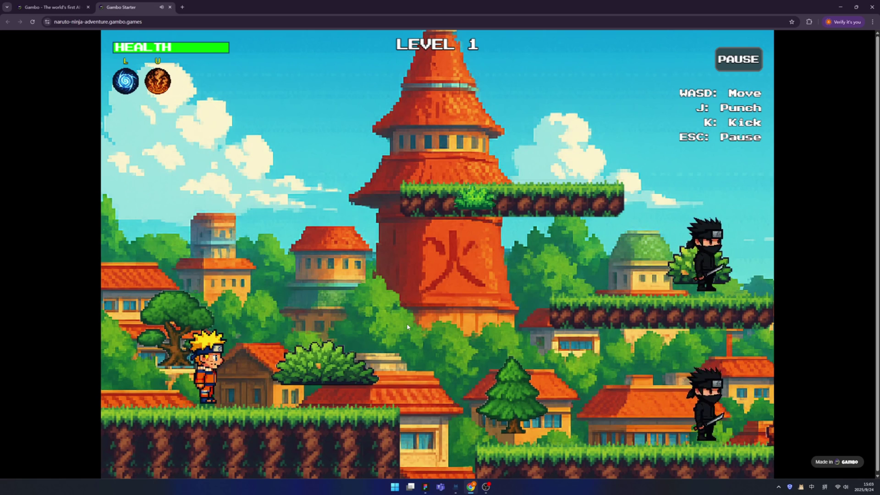
# Clear Naruto Level 1 with the spiral attack, jumps and strikes on the ninjas
pyautogui.press('l')
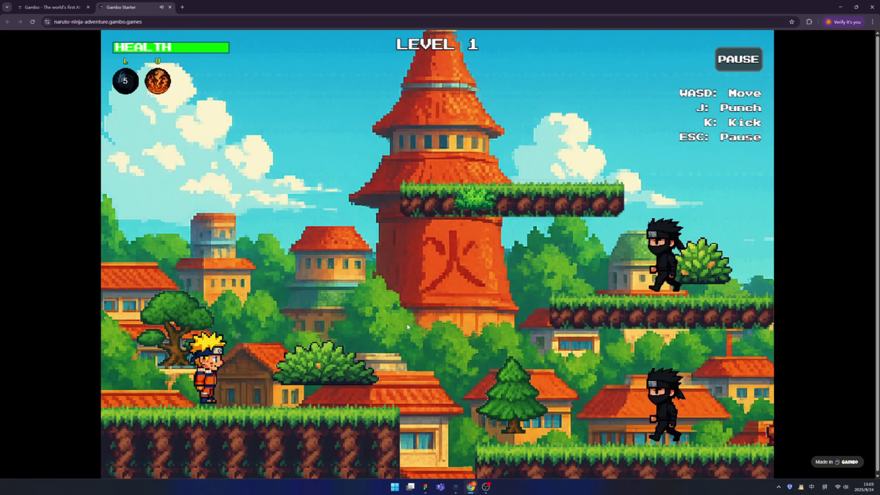
pyautogui.press('d')
pyautogui.press('w')
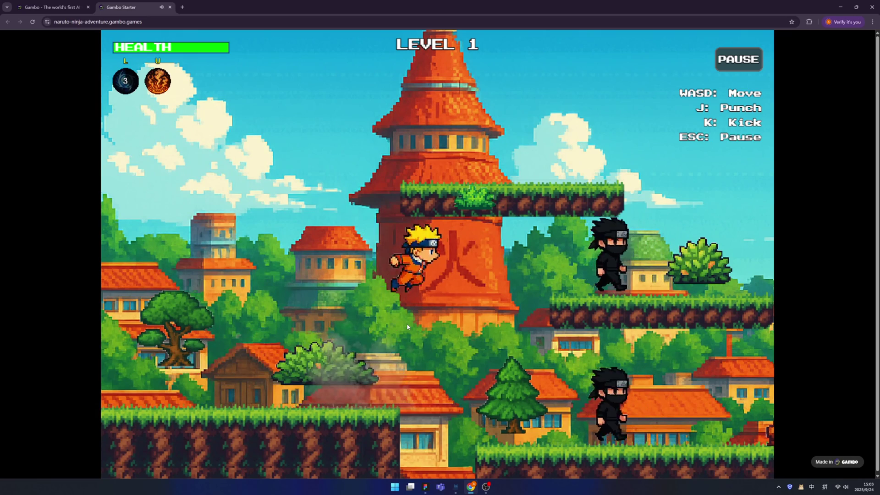
pyautogui.press('w')
pyautogui.press('j')
pyautogui.press('k')
pyautogui.press('j')
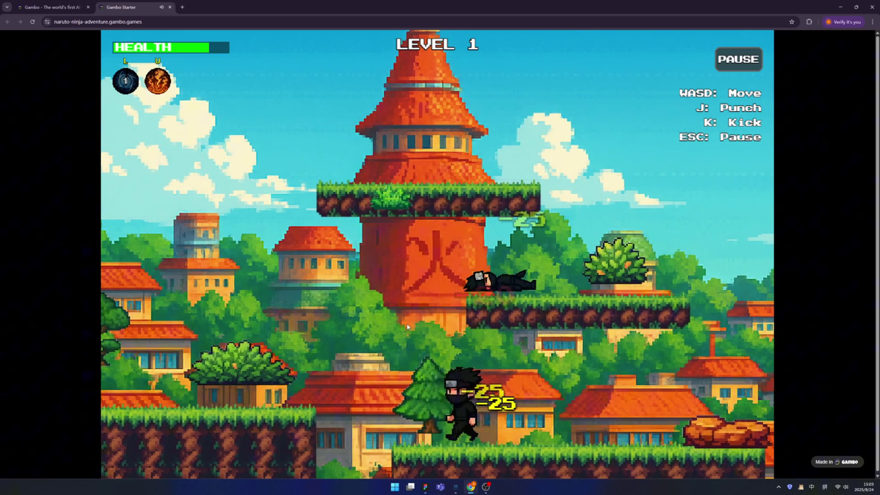
pyautogui.press('d')
pyautogui.press('w')
pyautogui.press('a')
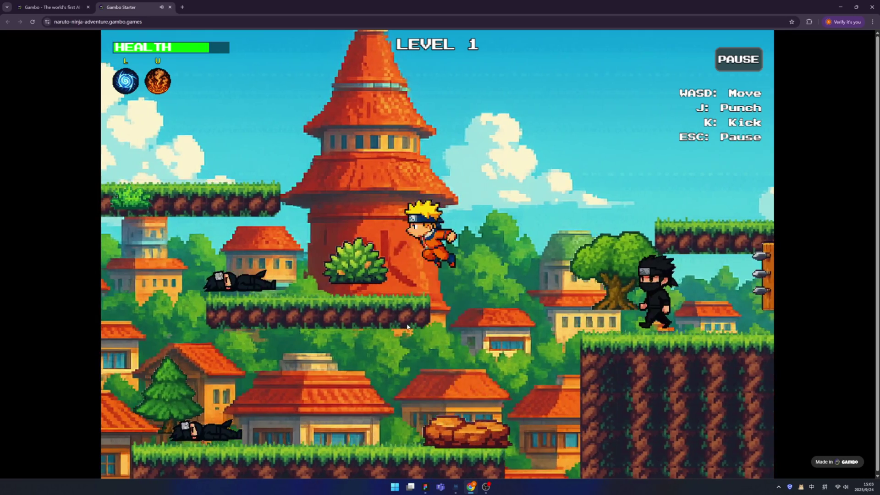
pyautogui.press('w')
pyautogui.press('d')
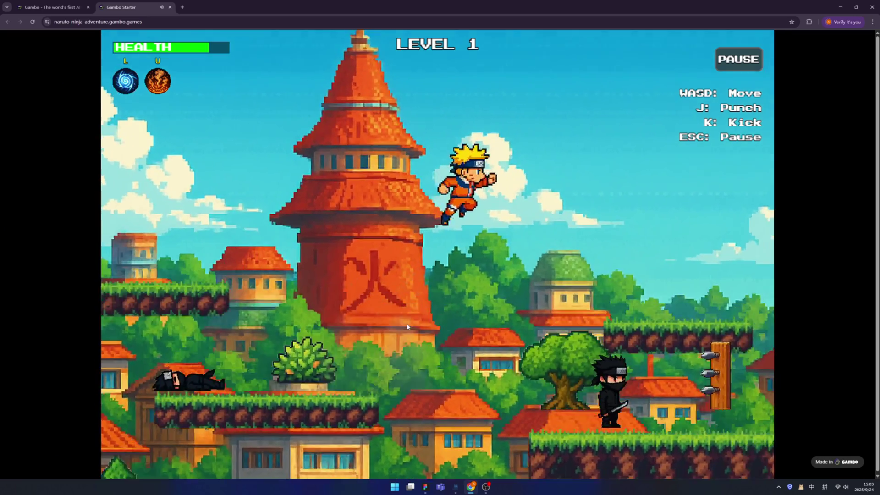
pyautogui.press('d')
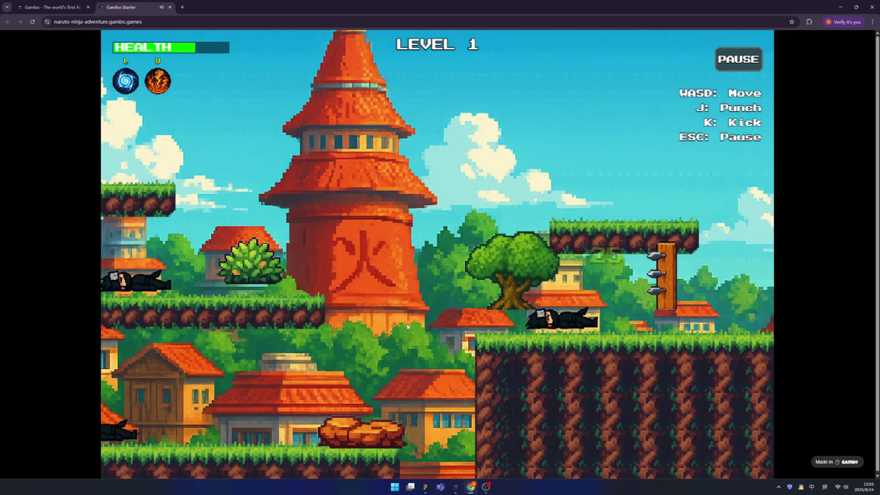
pyautogui.press('j')
pyautogui.press('w')
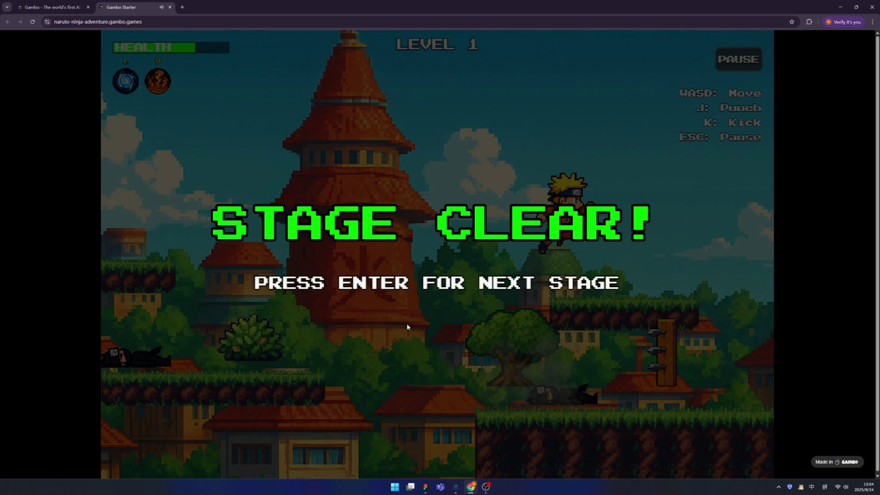
# Start Level 2 and fight across the arch ruins with punches, Rasengan and kicks
pyautogui.press('Return')
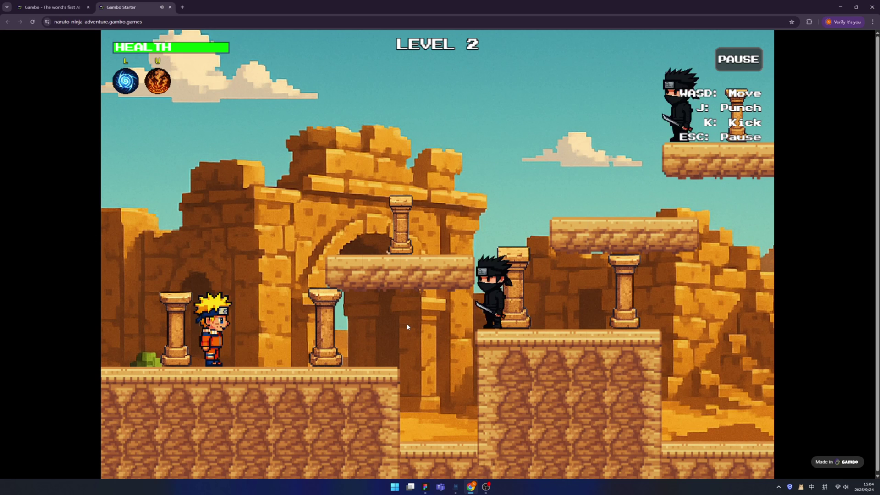
pyautogui.press('d')
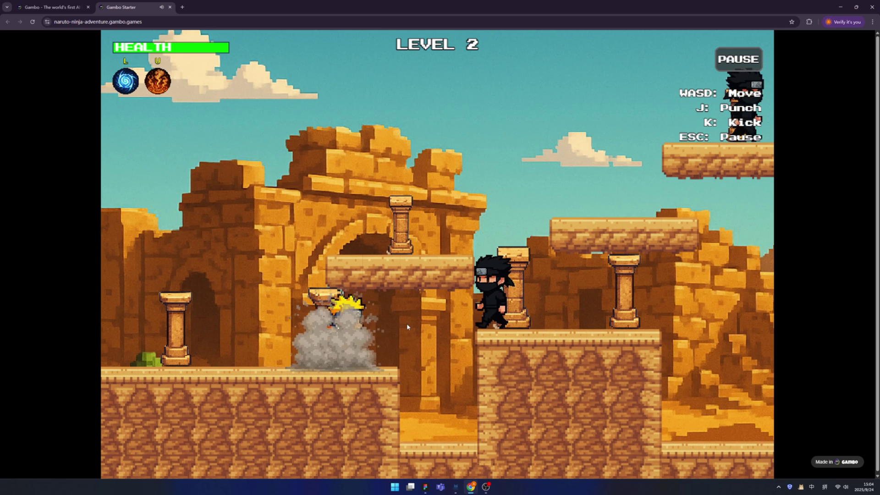
pyautogui.press('a')
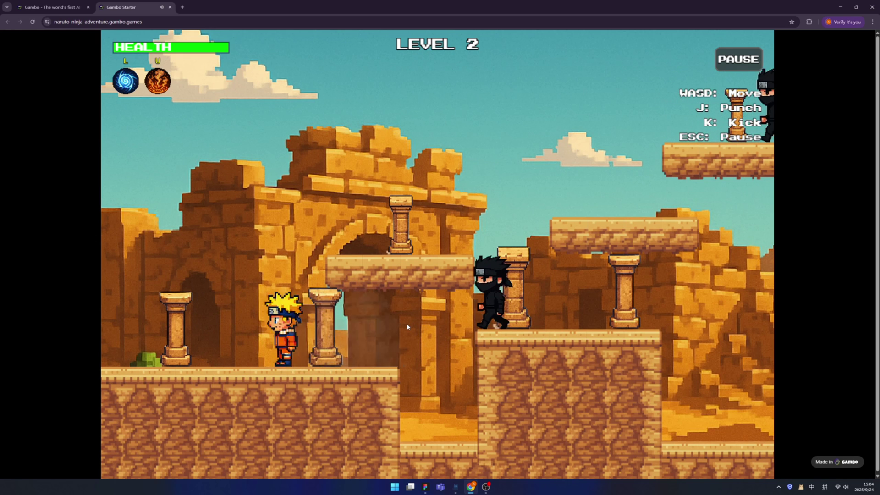
pyautogui.press('w')
pyautogui.press('d')
pyautogui.press('w')
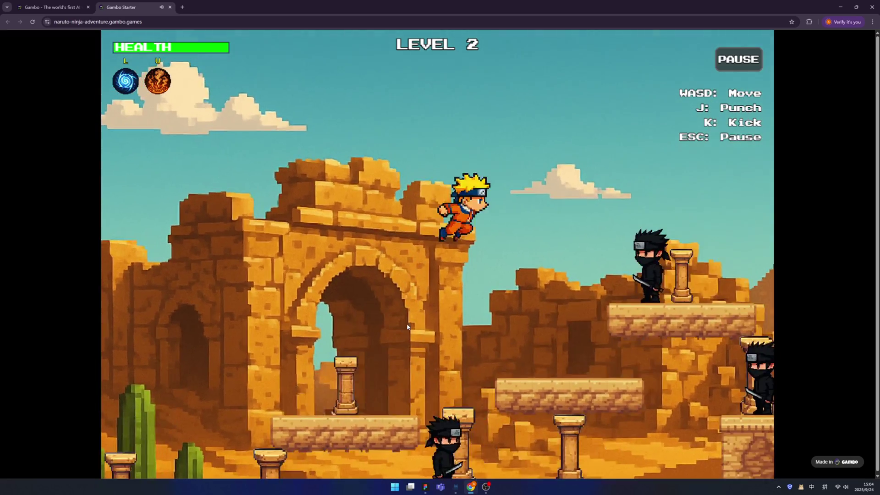
pyautogui.press('j')
pyautogui.press('w')
pyautogui.press('l')
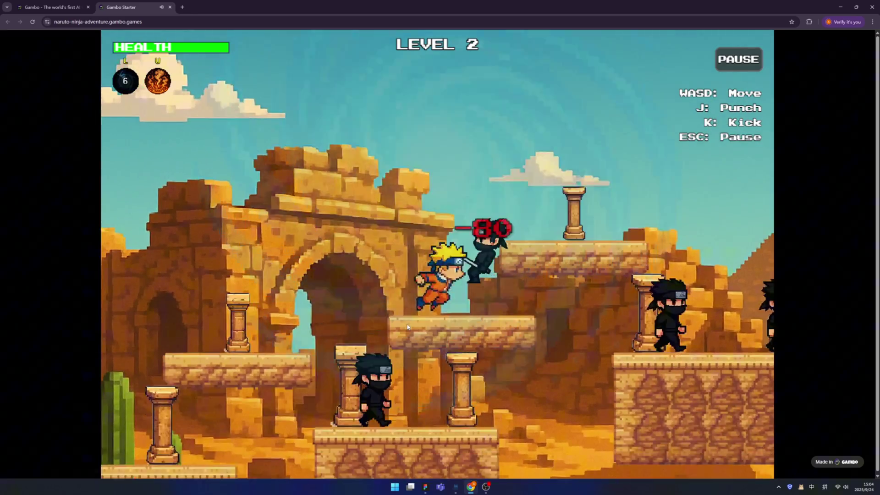
pyautogui.press('d')
pyautogui.press('k')
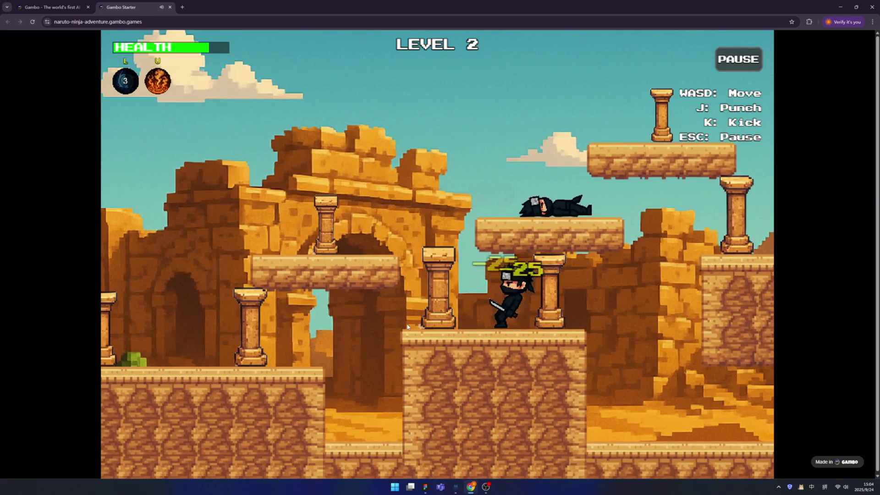
# Leap across the ruins and defeat the remaining Level 2 ninja group
pyautogui.press('w')
pyautogui.press('d')
pyautogui.press('w')
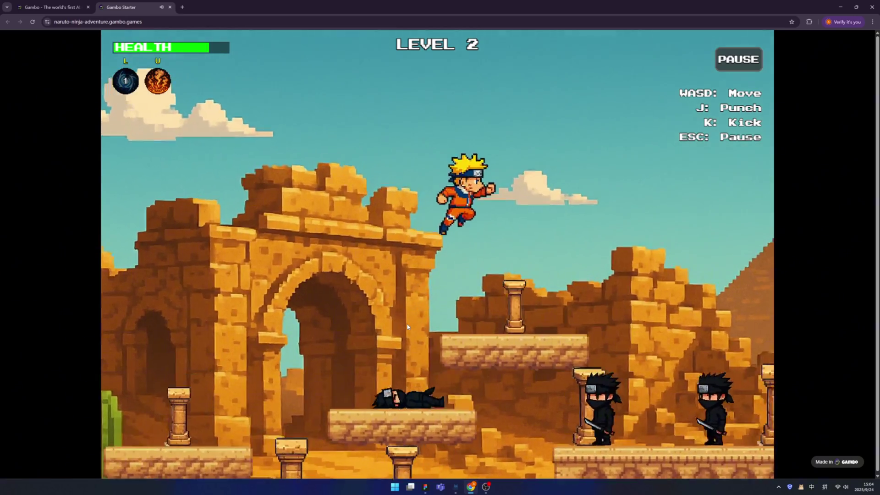
pyautogui.press('w')
pyautogui.press('k')
pyautogui.press('l')
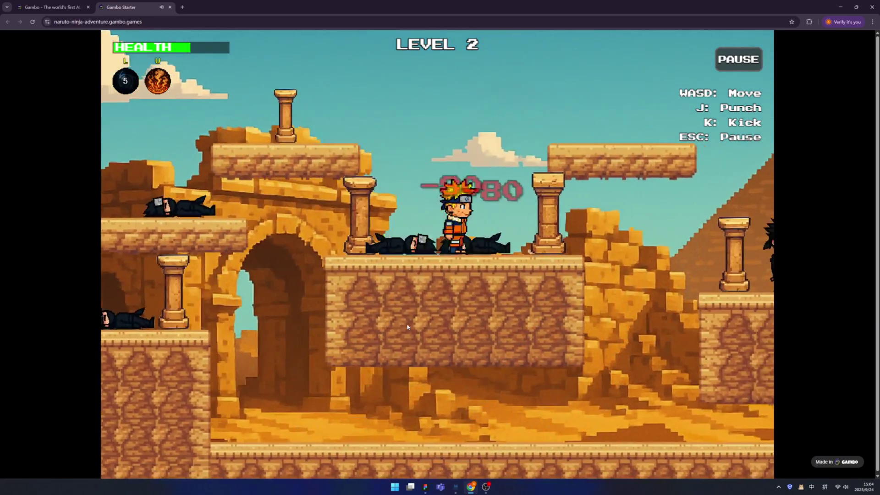
pyautogui.press('d')
pyautogui.press('w')
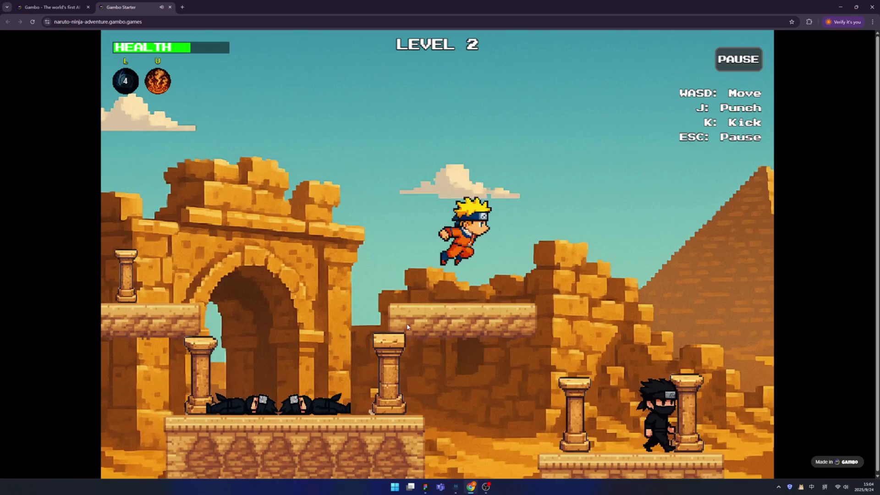
pyautogui.press('d')
pyautogui.press('k')
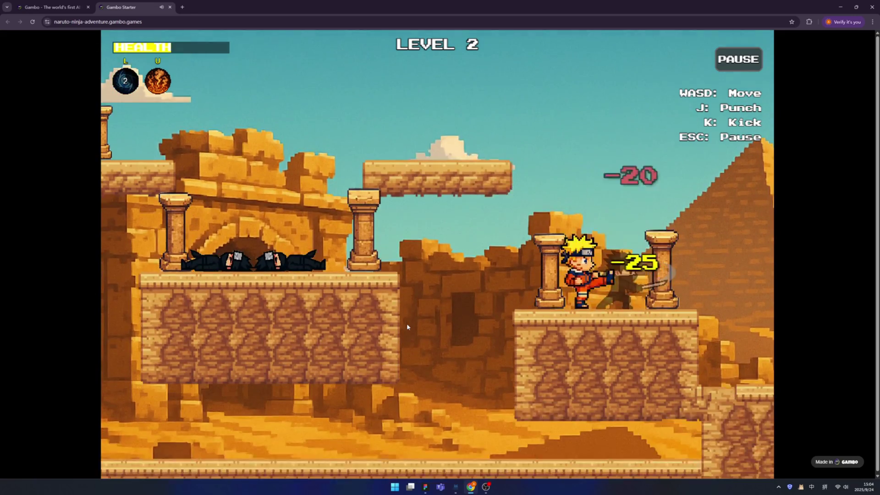
pyautogui.press('k')
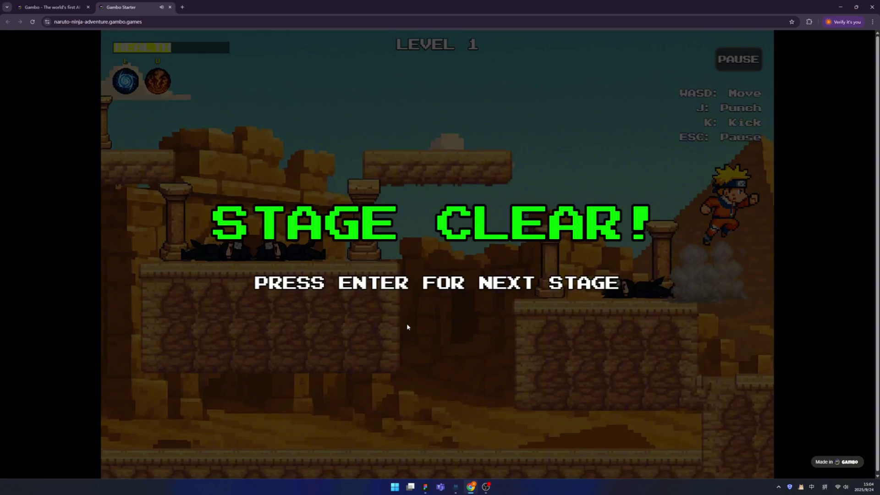
# Enter Level 3 and knock down the first ninjas with kicks and Rasengan
pyautogui.press('Return')
pyautogui.press('d')
pyautogui.press('w')
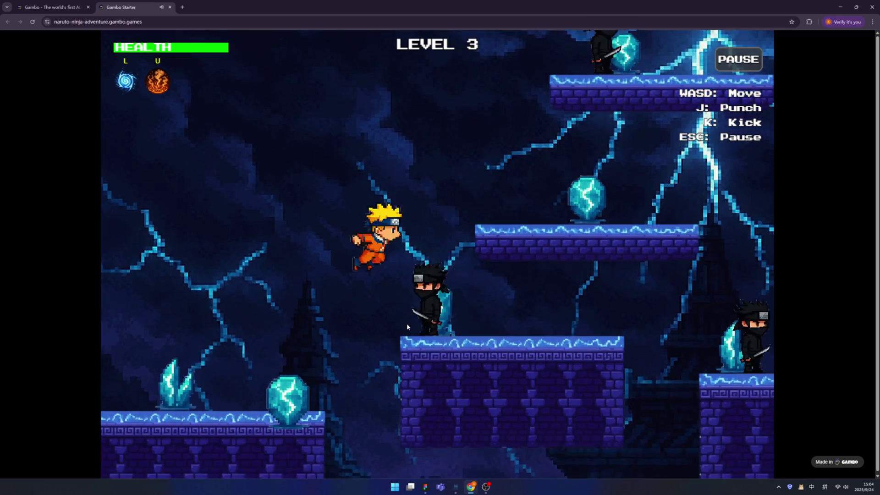
pyautogui.press('k')
pyautogui.press('w')
pyautogui.press('k')
pyautogui.press('w')
pyautogui.press('d')
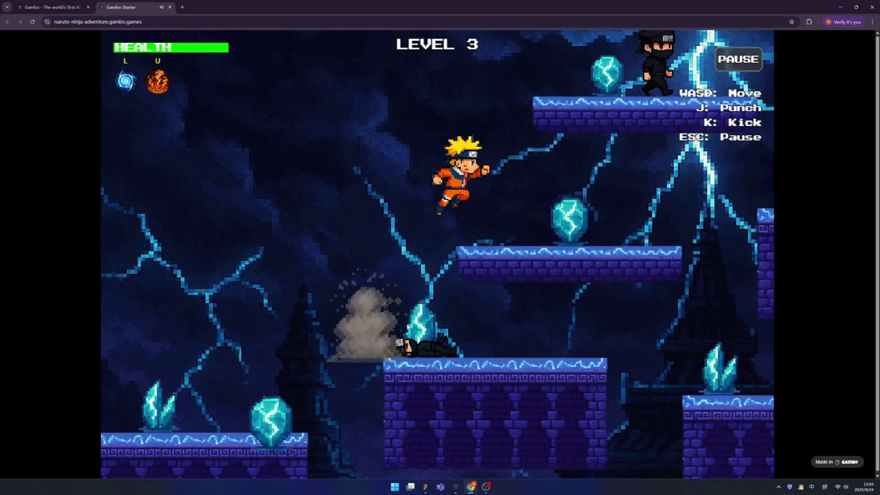
pyautogui.press('k')
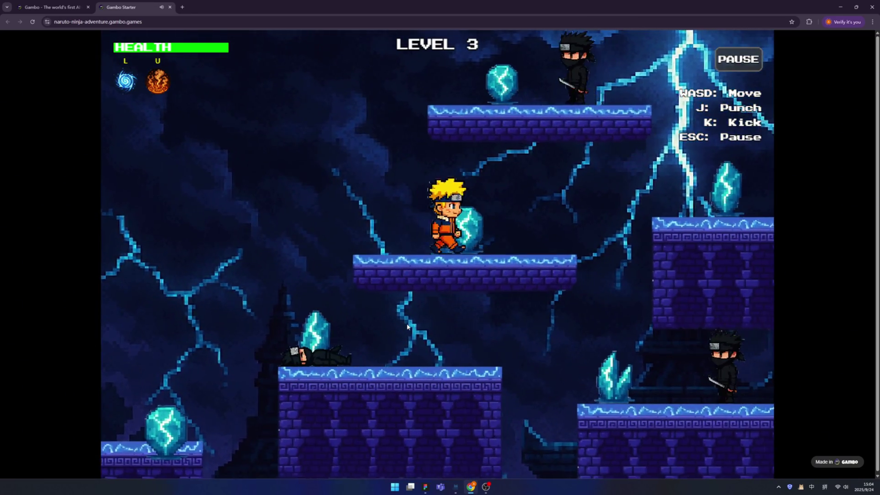
pyautogui.press('d')
pyautogui.press('w')
pyautogui.press('l')
pyautogui.press('k')
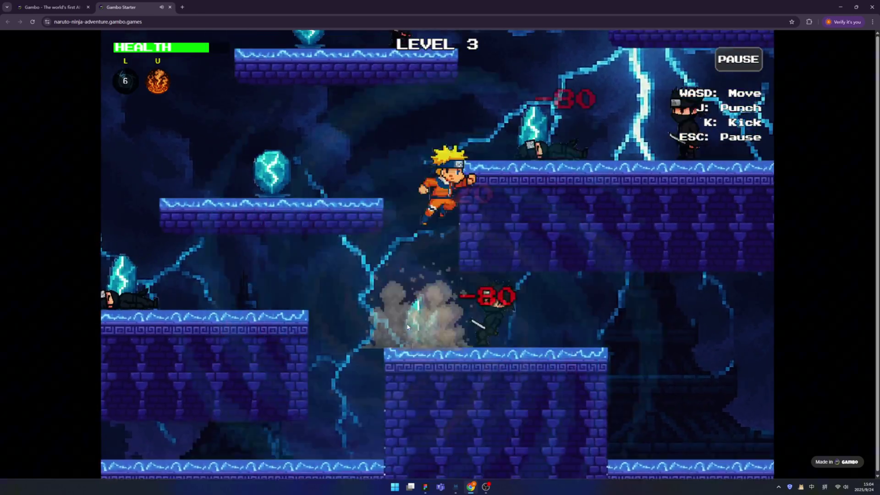
# Climb the crystal platforms, kicking down the ninjas along the way
pyautogui.press('w')
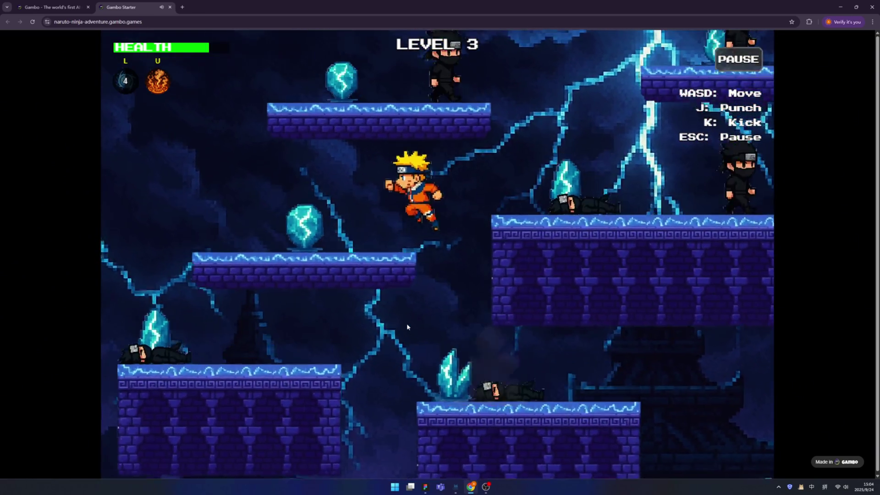
pyautogui.press('a')
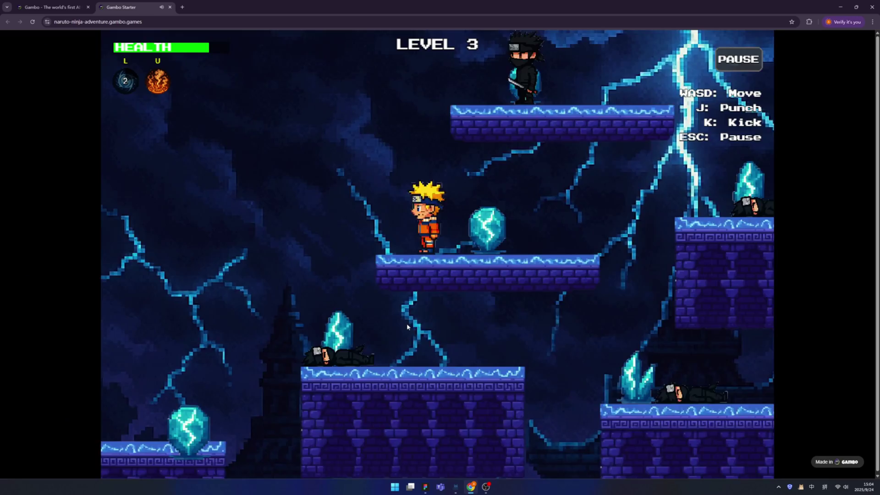
pyautogui.press('w')
pyautogui.press('k')
pyautogui.press('k')
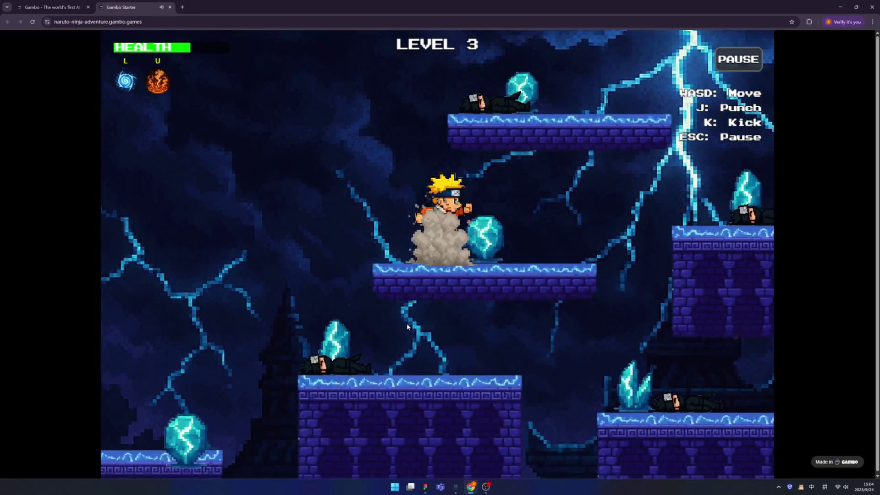
pyautogui.press('w')
pyautogui.press('d')
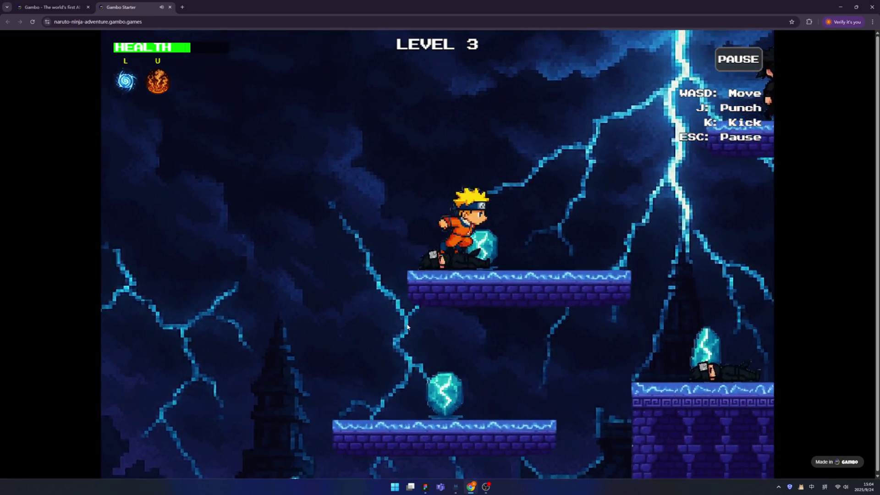
pyautogui.press('w')
pyautogui.press('k')
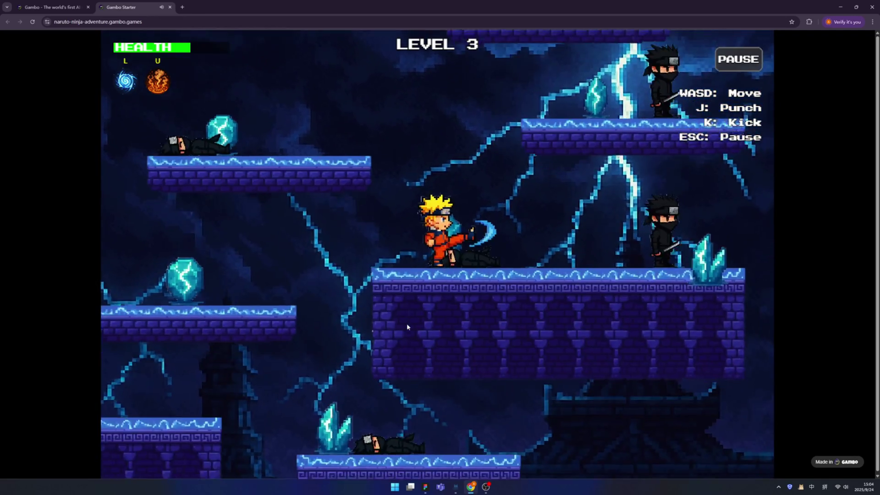
pyautogui.press('d')
pyautogui.press('k')
pyautogui.press('k')
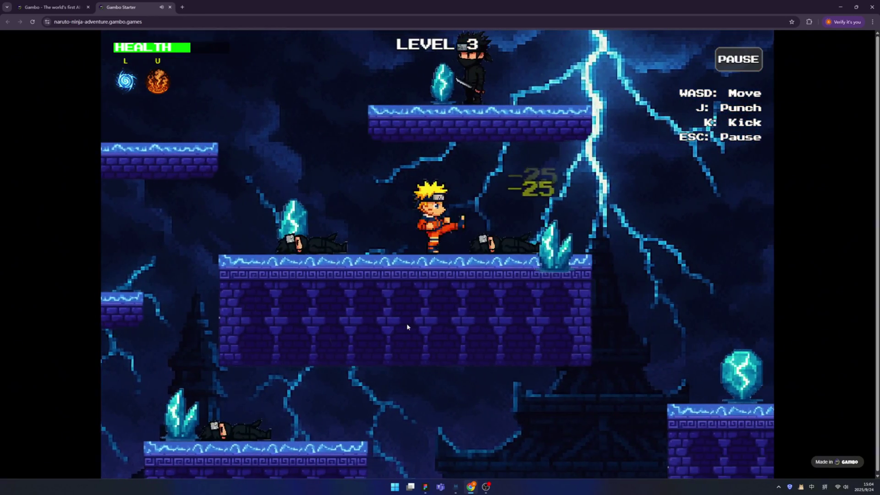
pyautogui.press('d')
pyautogui.press('k')
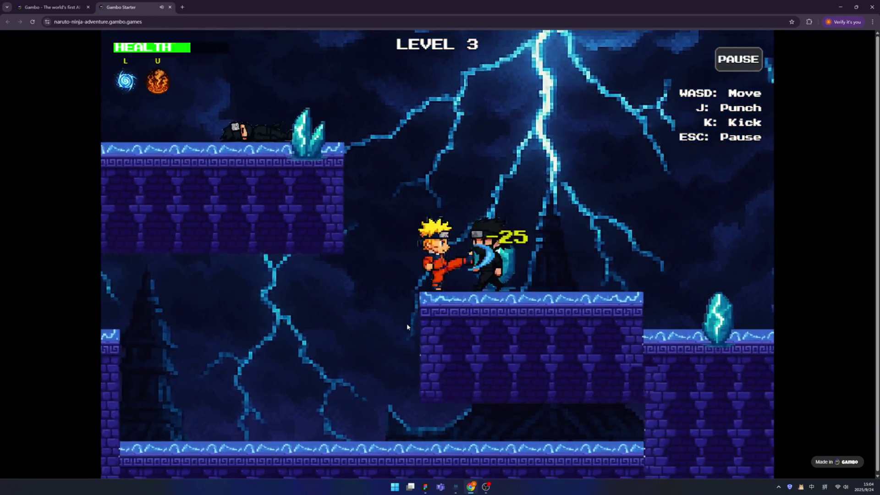
pyautogui.press('k')
pyautogui.press('k')
# Jump back left across the middle platforms and punch the nearby ninja
pyautogui.press('w')
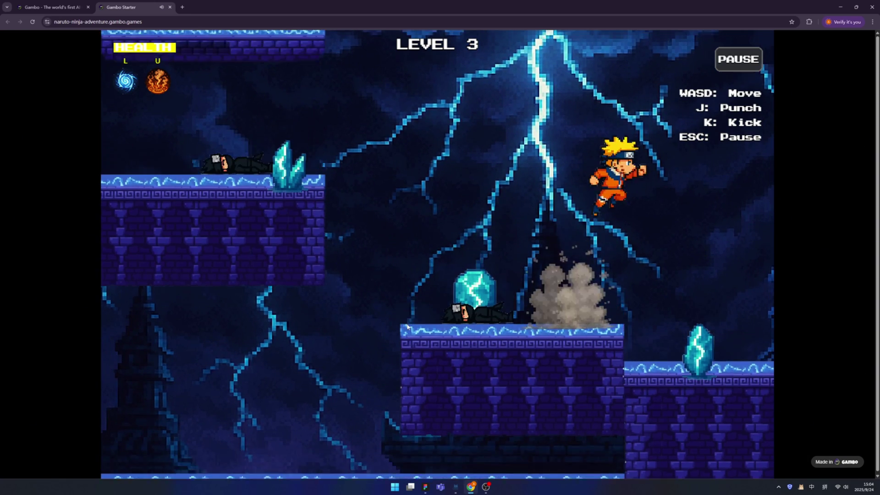
pyautogui.press('d')
pyautogui.press('a')
pyautogui.press('w')
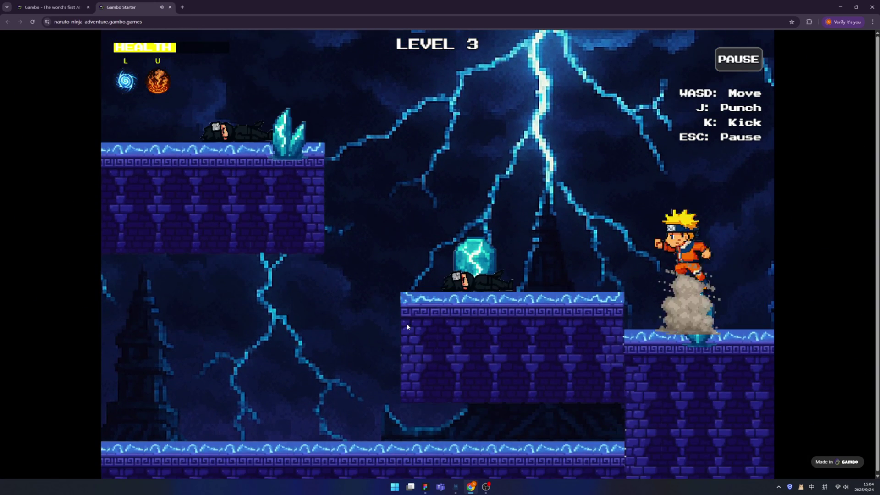
pyautogui.press('a')
pyautogui.press('w')
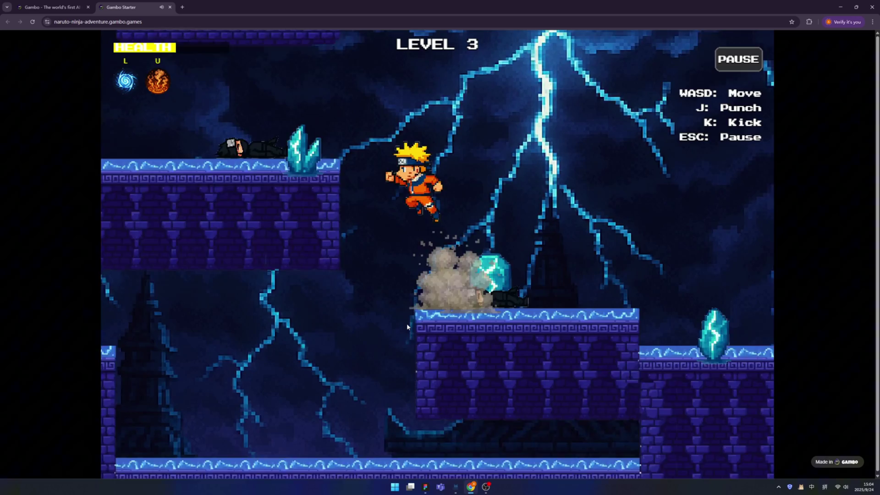
pyautogui.press('a')
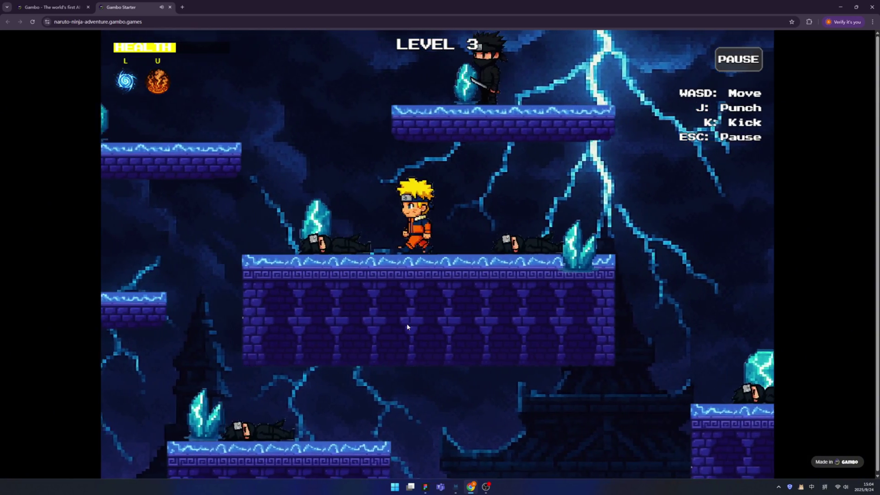
pyautogui.press('a')
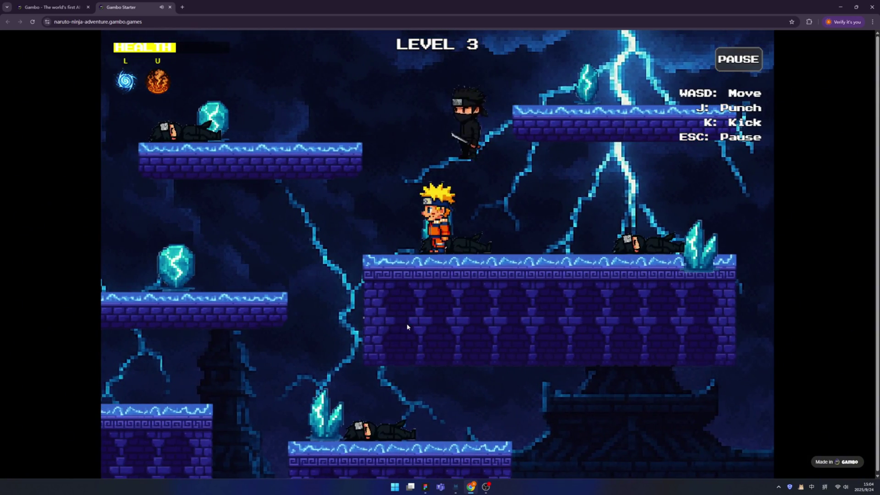
pyautogui.press('j')
pyautogui.press('w')
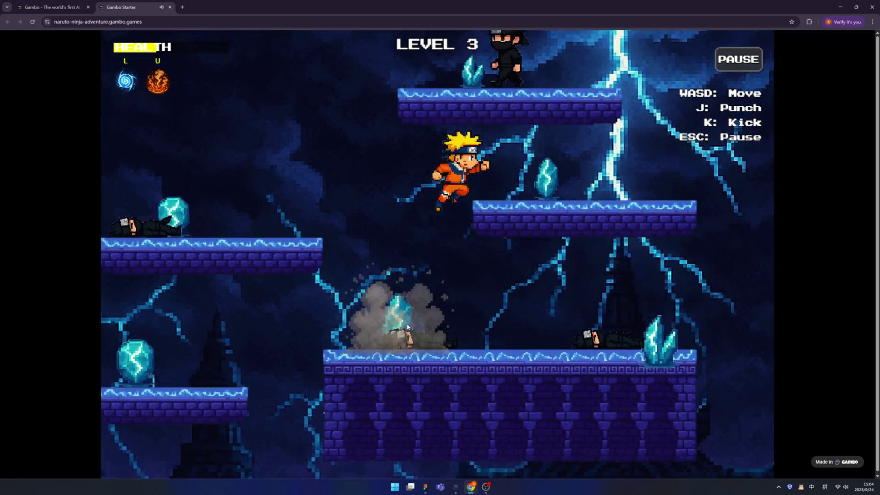
pyautogui.press('d')
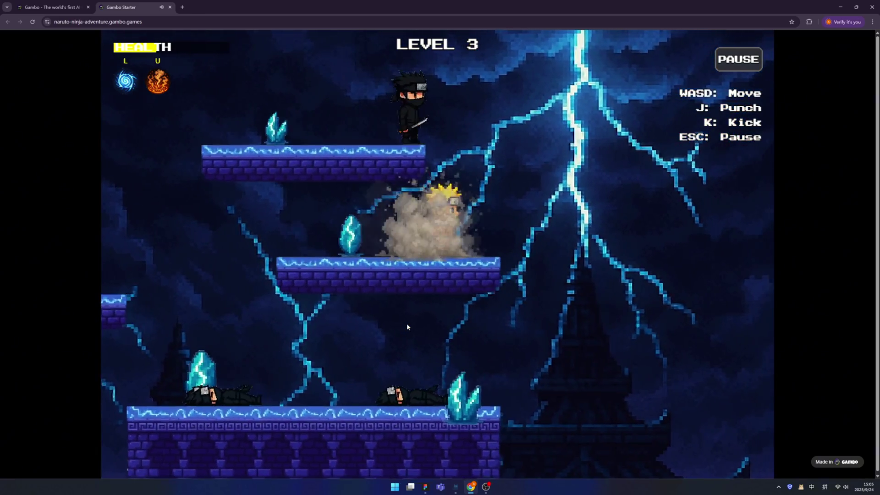
# Defeat the last ninja for Game Complete, return to the menu, then launch Market Match
pyautogui.press('w')
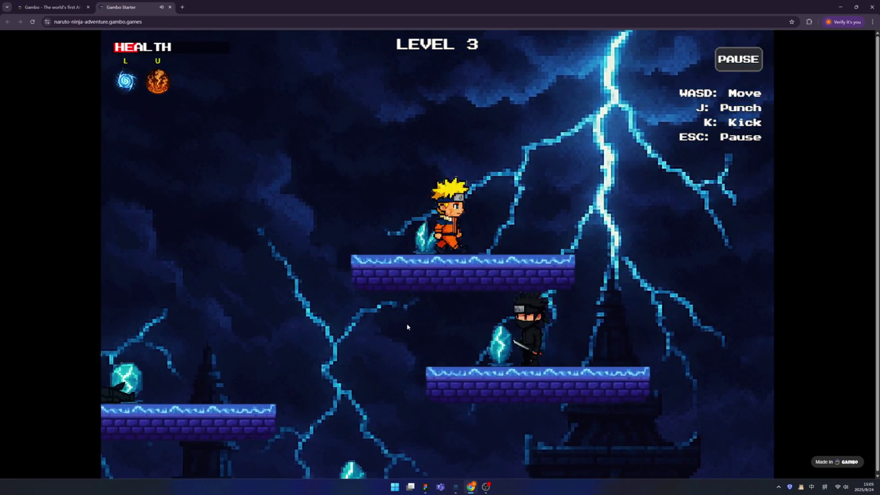
pyautogui.press('w')
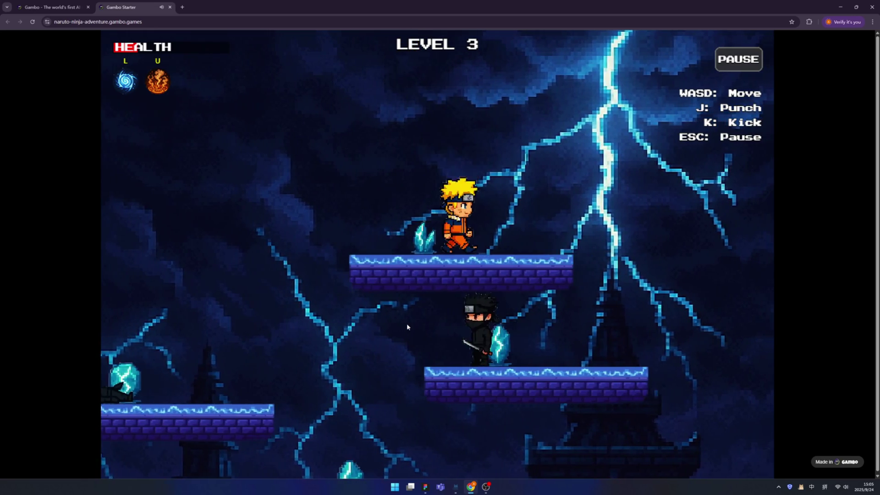
pyautogui.press('a')
pyautogui.press('k')
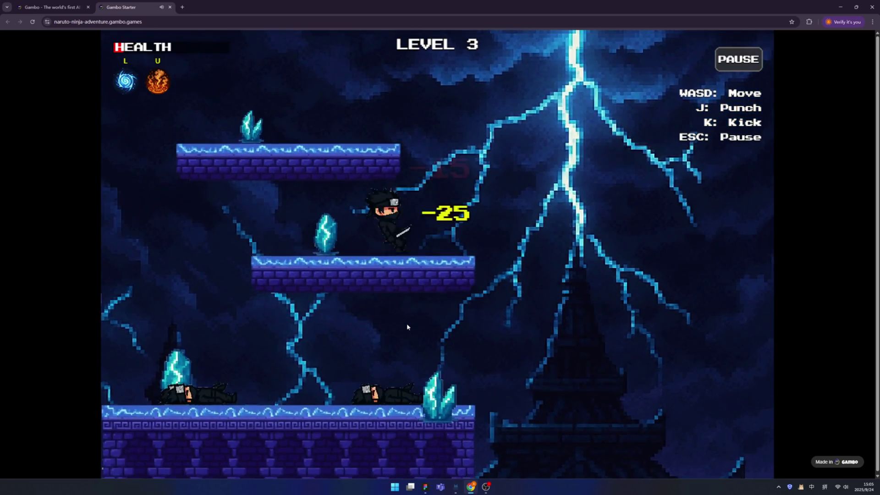
pyautogui.press('d')
pyautogui.press('w')
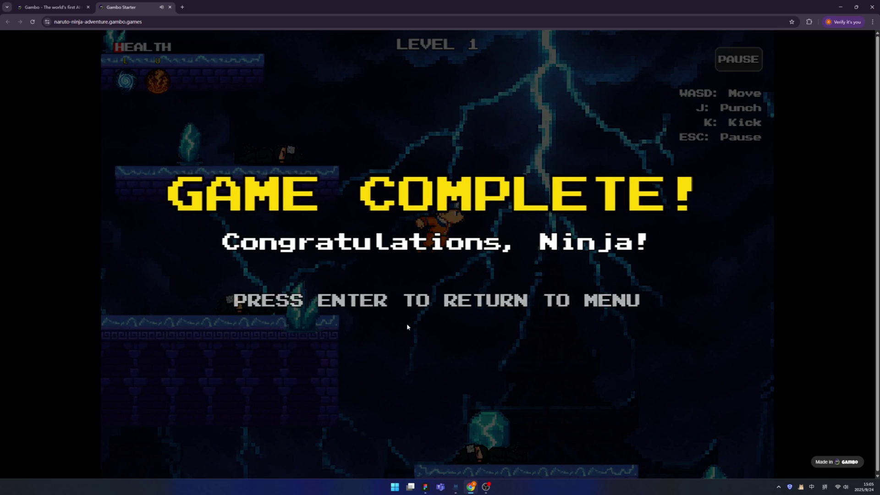
pyautogui.press('Return')
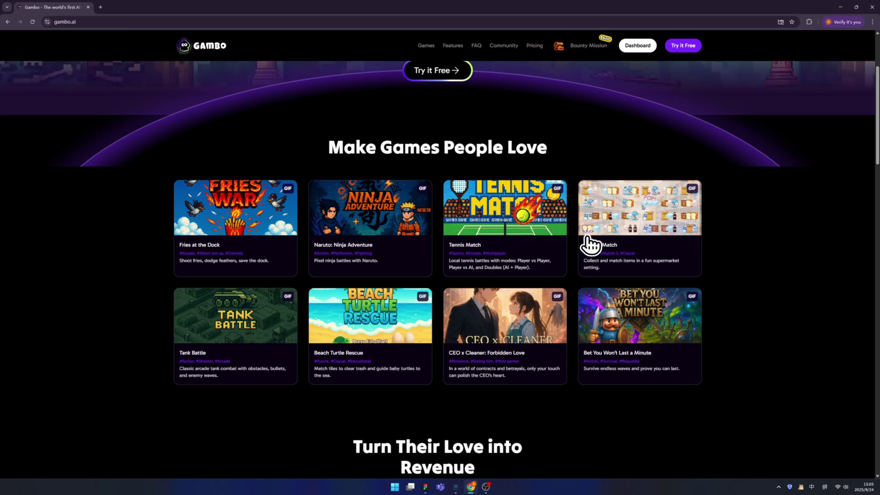
pyautogui.click(665, 231)
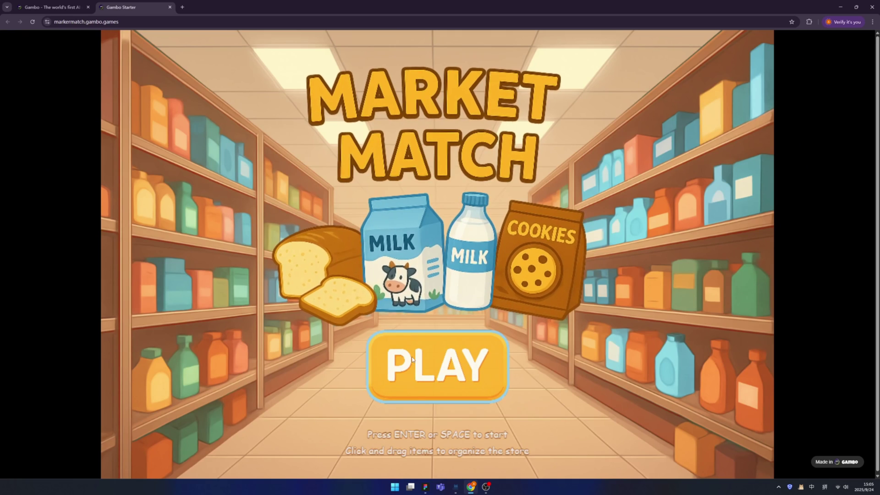
# Start a Market Match round and shuffle the milk cartons and detergent between shelves
pyautogui.press('Return')
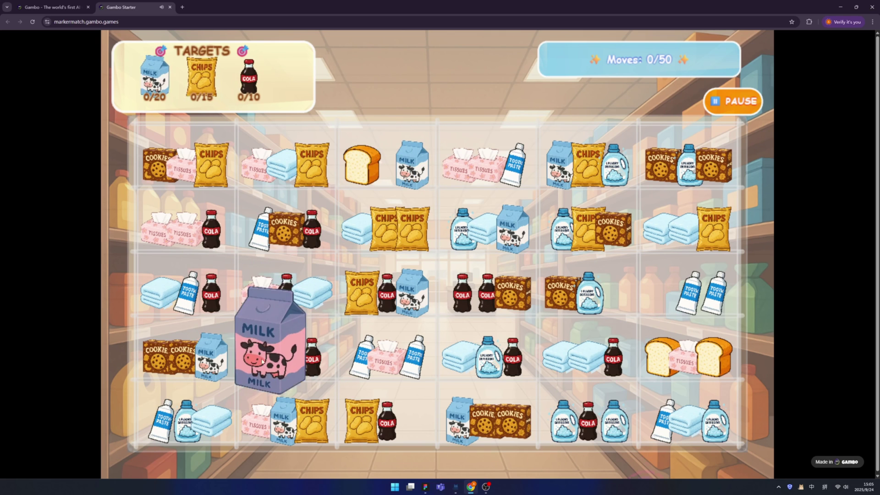
pyautogui.moveTo(382, 168); pyautogui.dragTo(151, 479)
pyautogui.moveTo(411, 164); pyautogui.dragTo(634, 69)
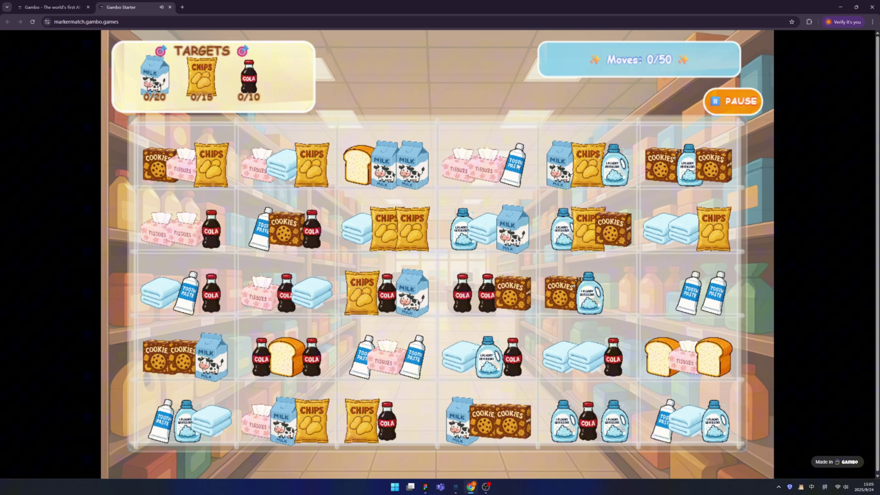
pyautogui.moveTo(598, 301)
pyautogui.mouseDown()
pyautogui.moveTo(615, 257)
pyautogui.moveTo(174, 91)
pyautogui.mouseUp()
pyautogui.moveTo(382, 170); pyautogui.dragTo(210, 89)
pyautogui.moveTo(399, 165); pyautogui.dragTo(644, 294)
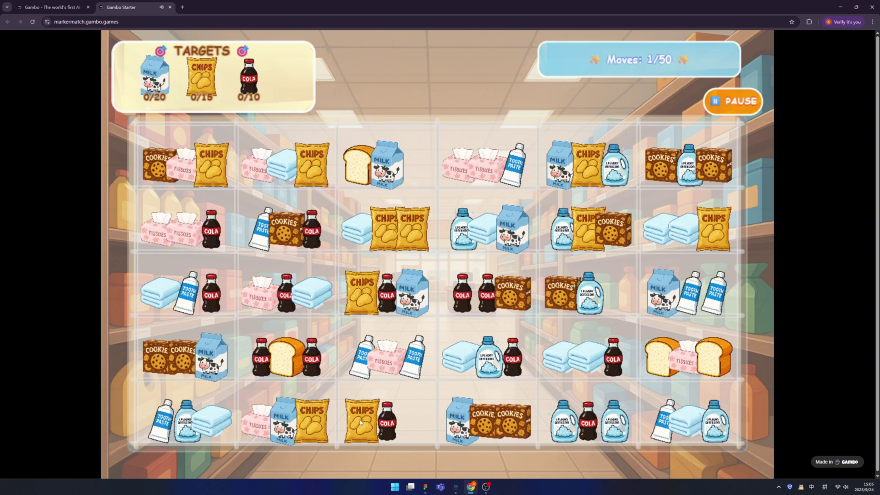
# Move the chips, tissues and cookies to new shelves, then close the game
pyautogui.moveTo(358, 421)
pyautogui.mouseDown()
pyautogui.moveTo(422, 411)
pyautogui.moveTo(419, 165)
pyautogui.mouseUp()
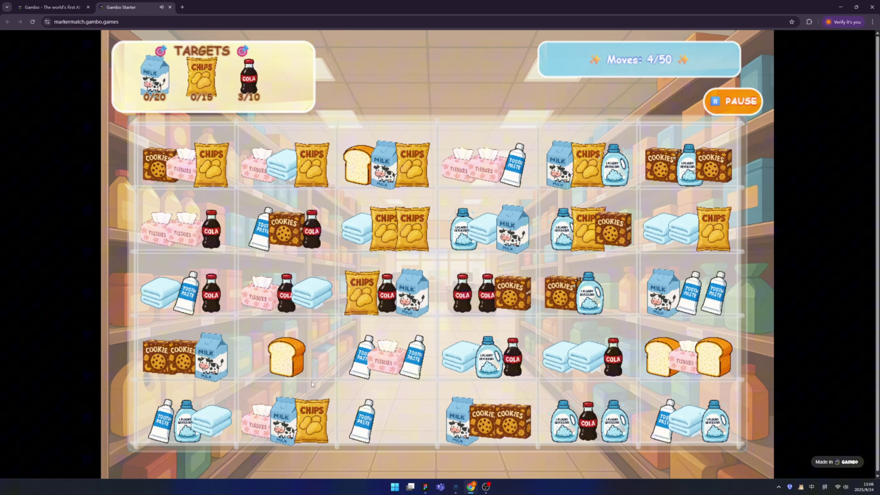
pyautogui.moveTo(387, 362); pyautogui.dragTo(402, 425)
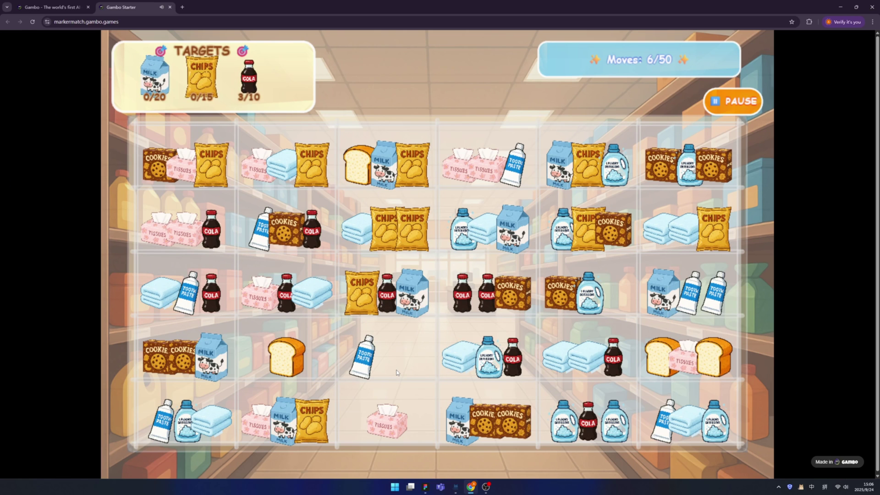
pyautogui.moveTo(494, 307); pyautogui.dragTo(411, 357)
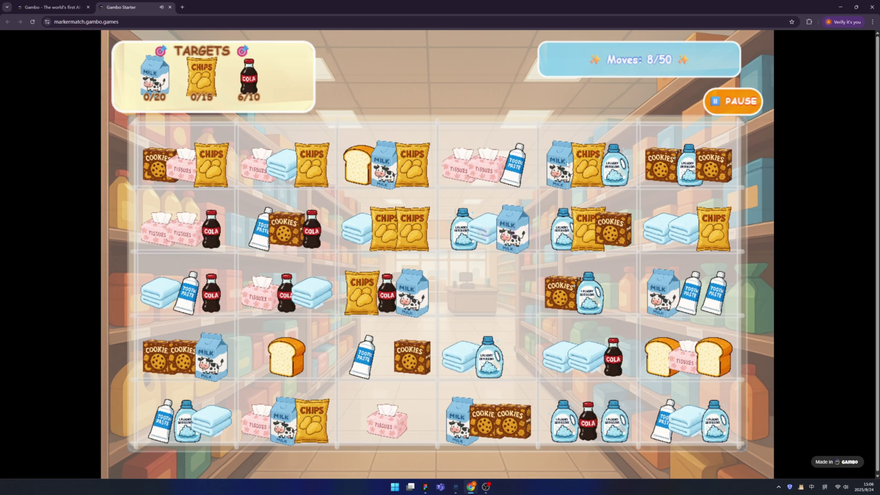
pyautogui.click(171, 7)
pyautogui.moveTo(639, 323)
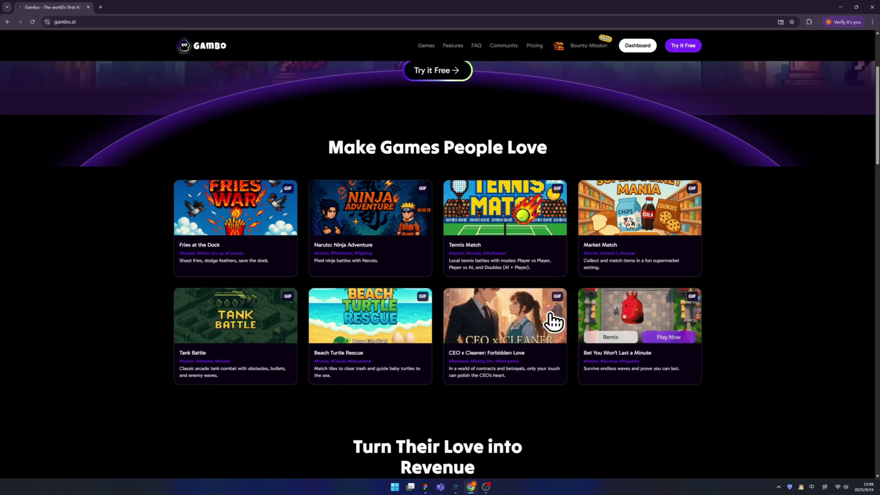
# Launch Bet You Won't Last a Minute and move the hero down toward the slimes
pyautogui.click(618, 313)
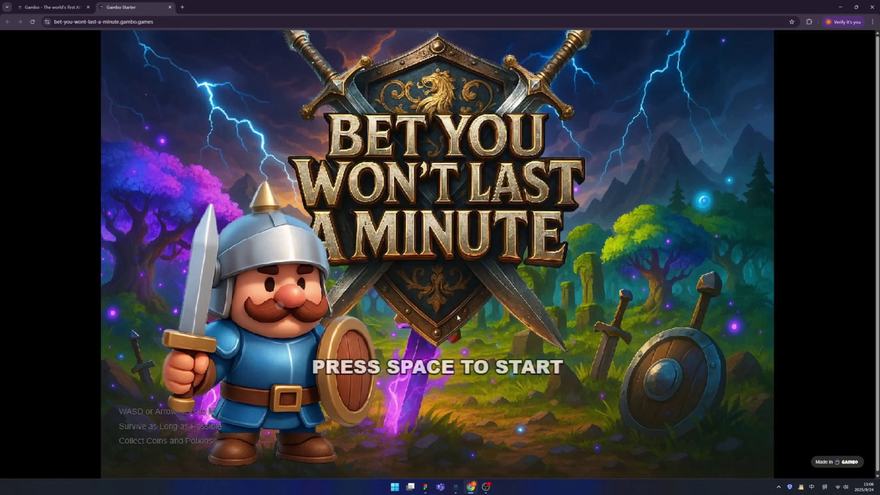
pyautogui.press('space')
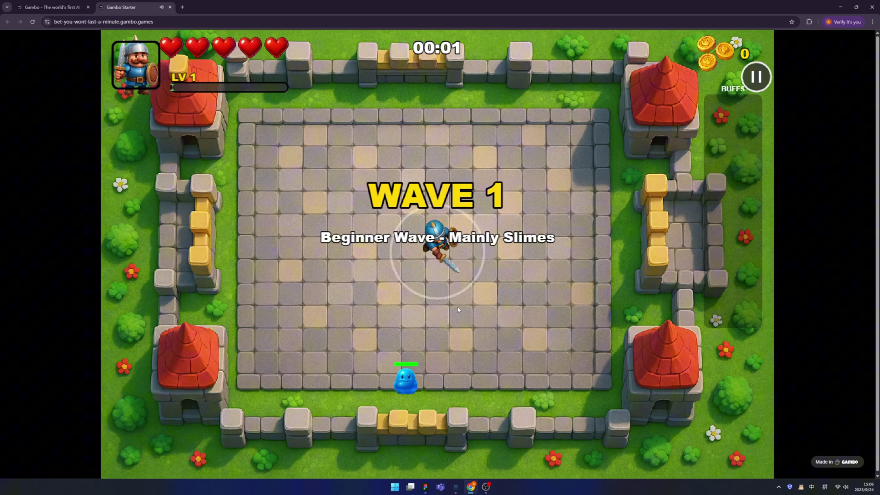
pyautogui.press('s')
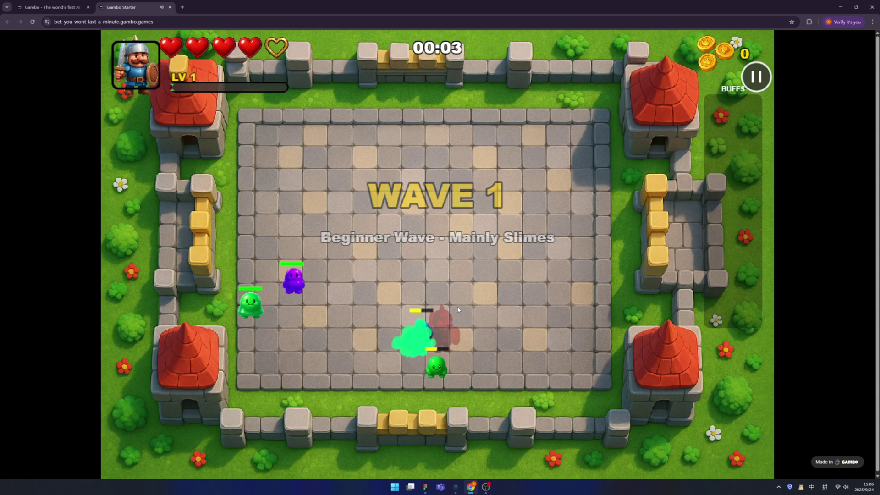
pyautogui.press('a')
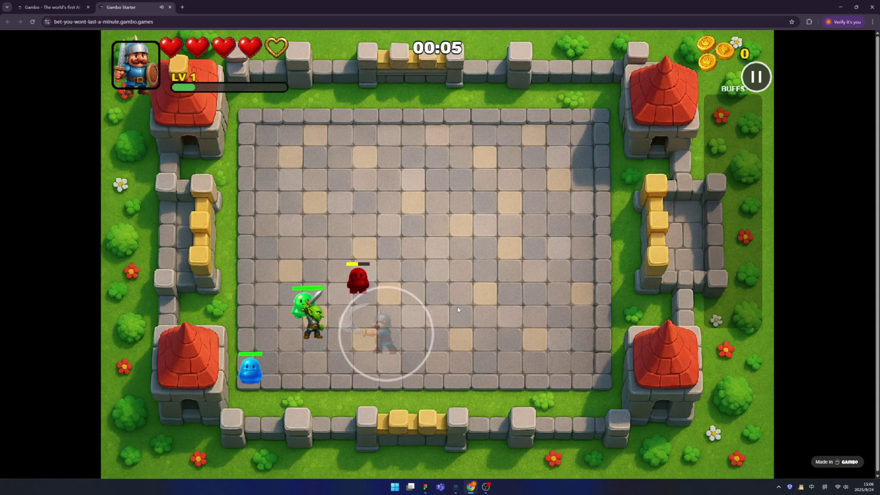
# Dodge around the slimes with WASD during wave 1
pyautogui.press('w')
pyautogui.press('a')
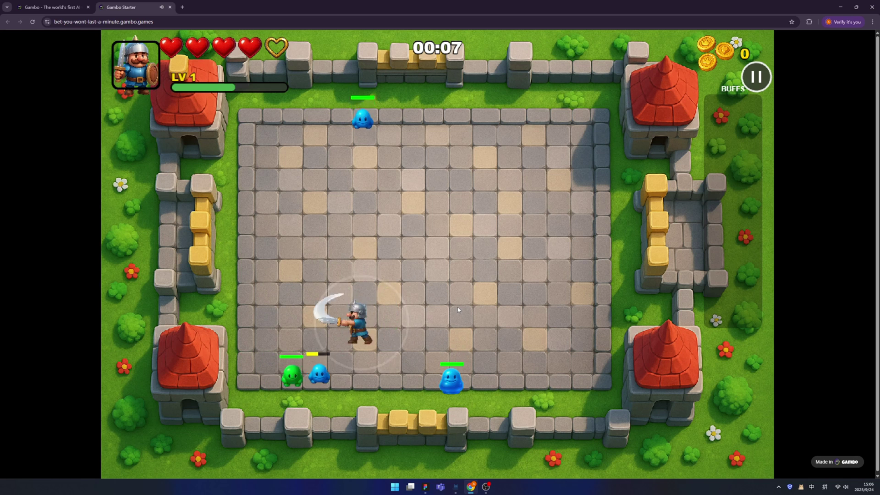
pyautogui.press('d')
pyautogui.press('w')
pyautogui.press('s')
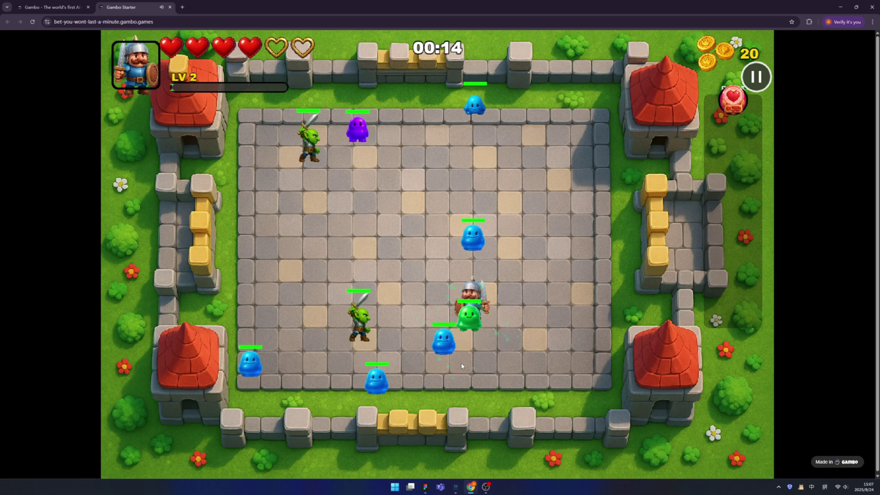
pyautogui.press('a')
pyautogui.press('s')
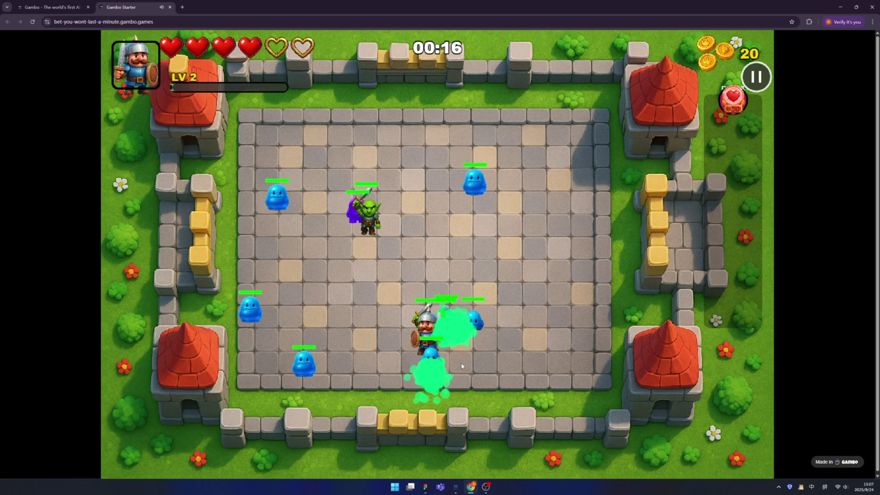
# Run right, then left away from the goblins to survive into wave 2
pyautogui.press('d')
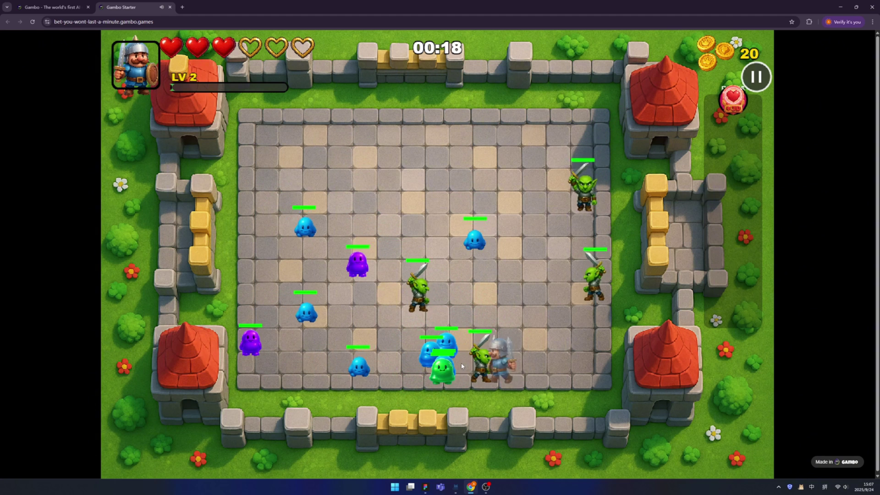
pyautogui.press('d')
pyautogui.press('w')
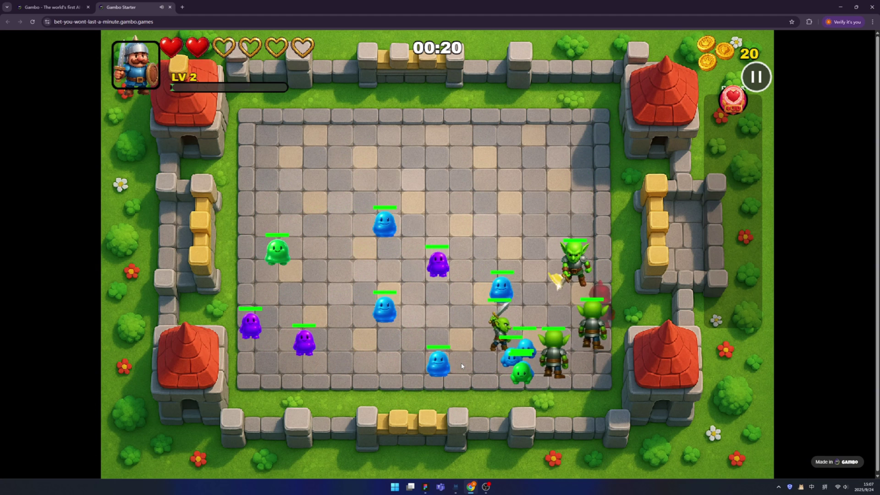
pyautogui.press('a')
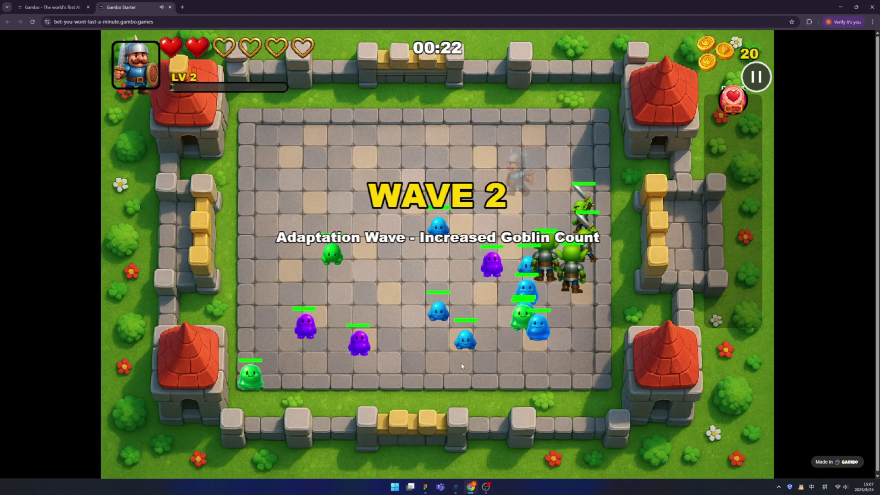
pyautogui.press('a')
pyautogui.press('s')
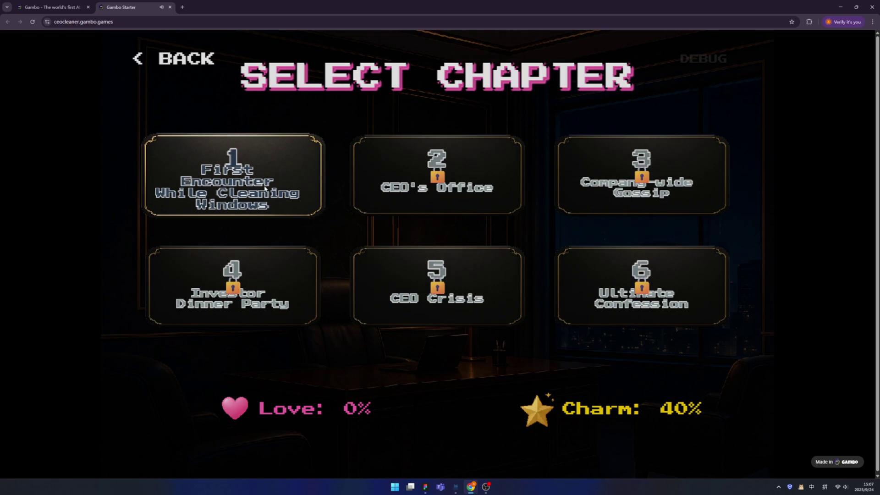
# Load chapter one and advance through the cleaner's opening lines
pyautogui.press('Return')
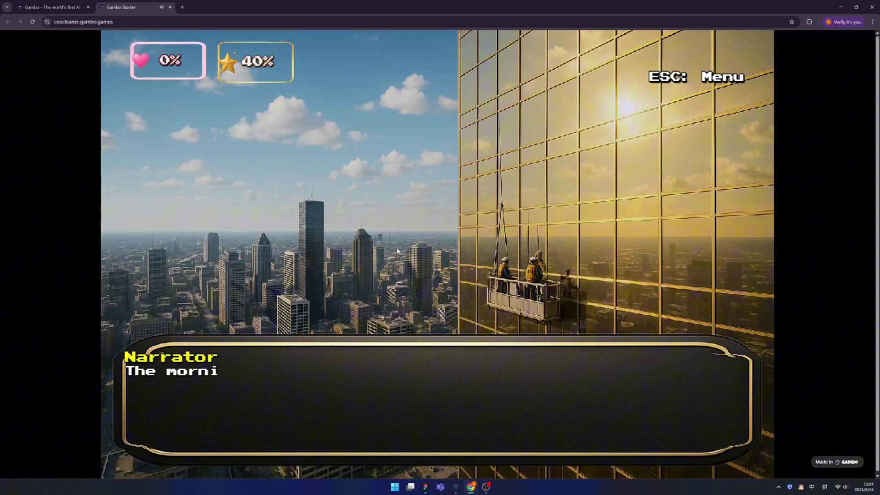
pyautogui.press('space')
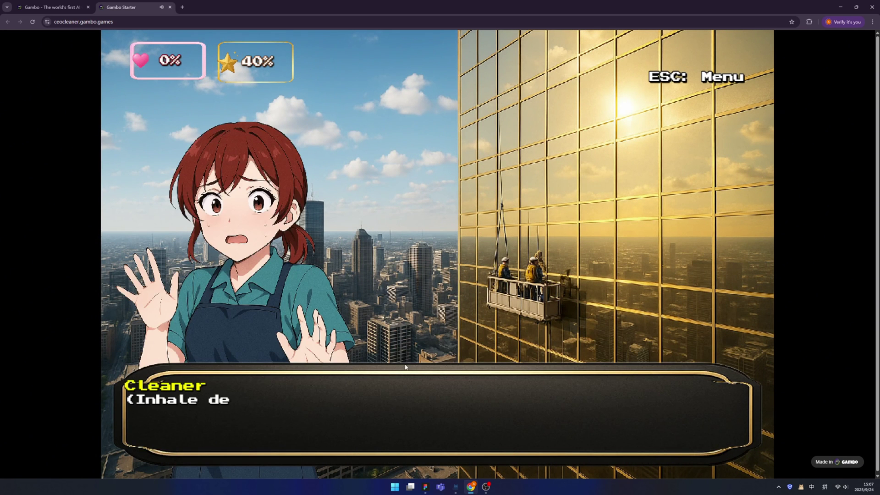
pyautogui.press('space')
pyautogui.press('space')
pyautogui.press('space')
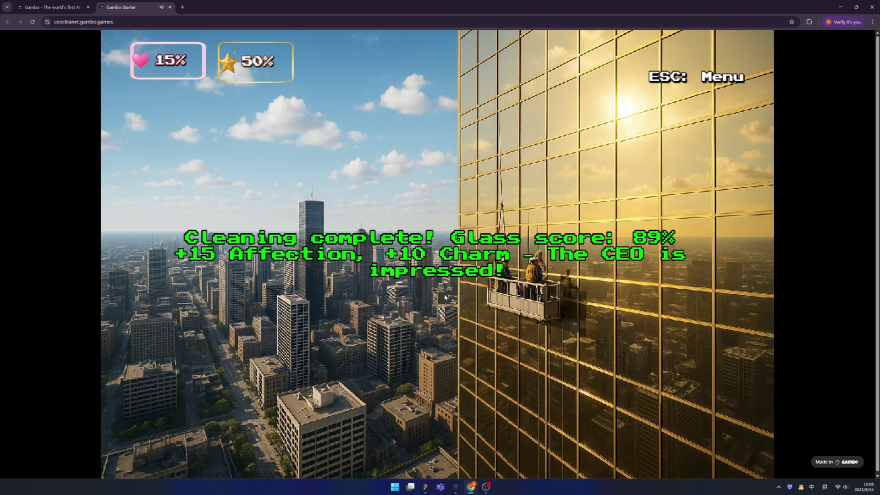
# Advance the narrator and office dialogue, hitting the quick-time prompt in time
pyautogui.press('space')
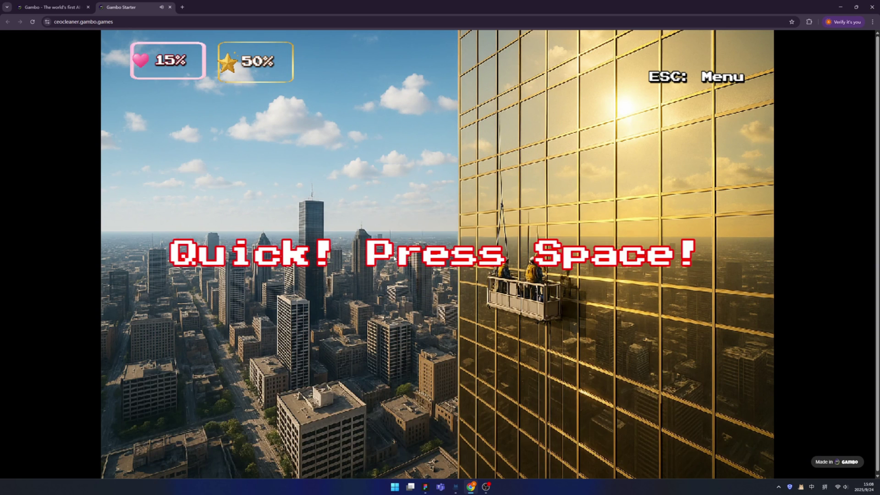
pyautogui.press('space')
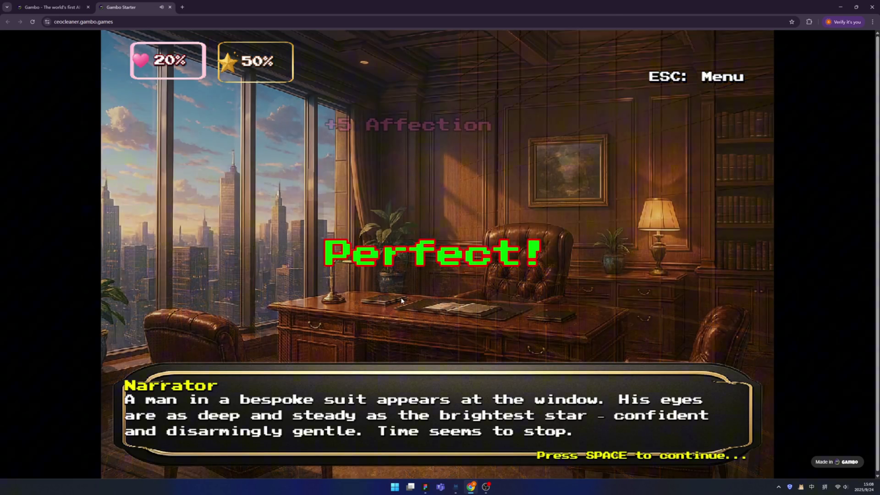
pyautogui.press('space')
pyautogui.press('space')
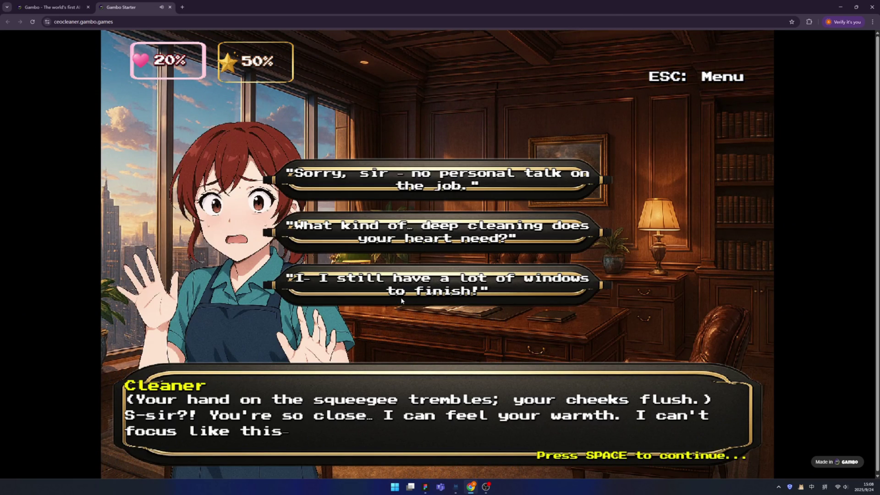
# Choose the 'deep cleaning the heart' reply, then the 'personal services' reply
pyautogui.click(395, 237)
pyautogui.press('space')
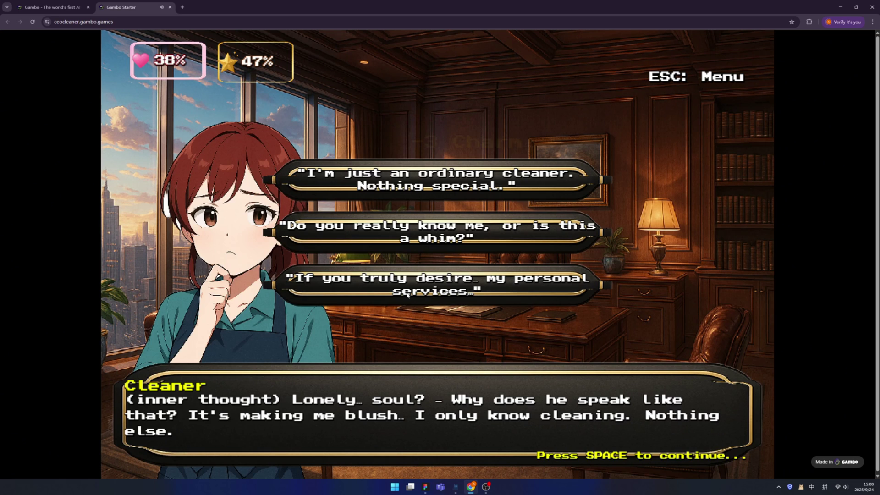
pyautogui.click(406, 293)
pyautogui.press('space')
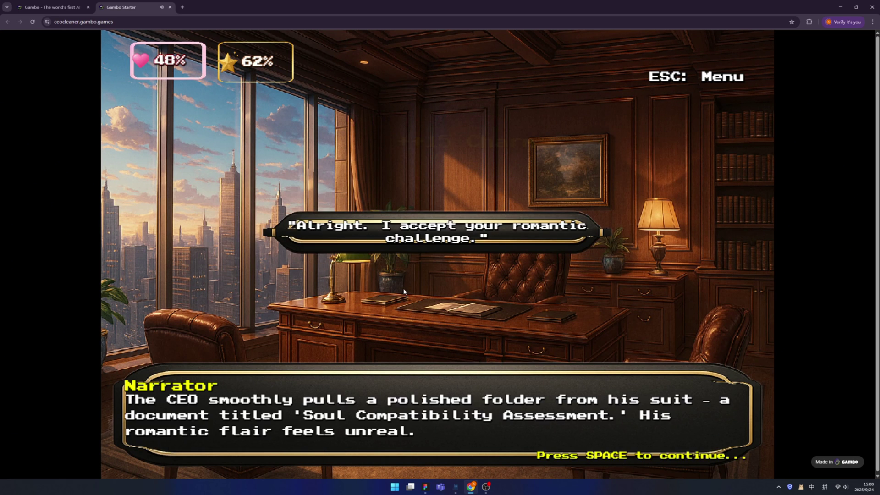
pyautogui.press('space')
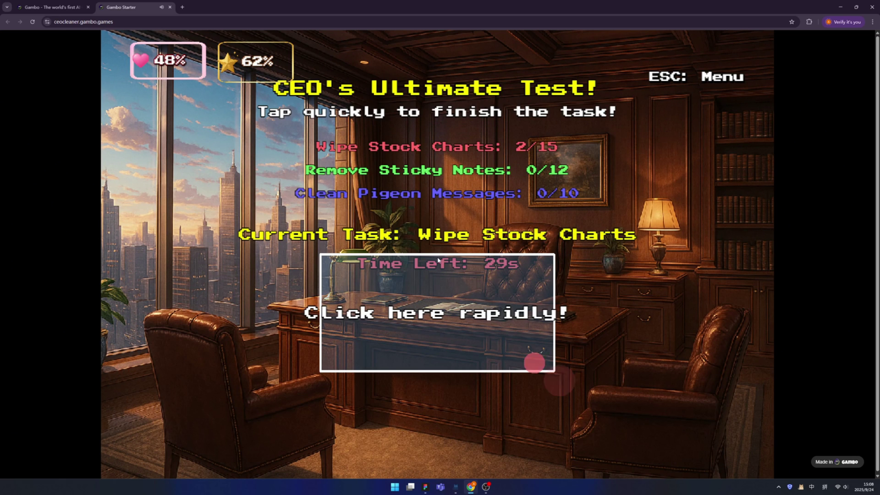
# Rapidly clear Wipe Stock Charts, Remove Sticky Notes and Clean Pigeon Messages, scoring 185
pyautogui.click(445, 315)
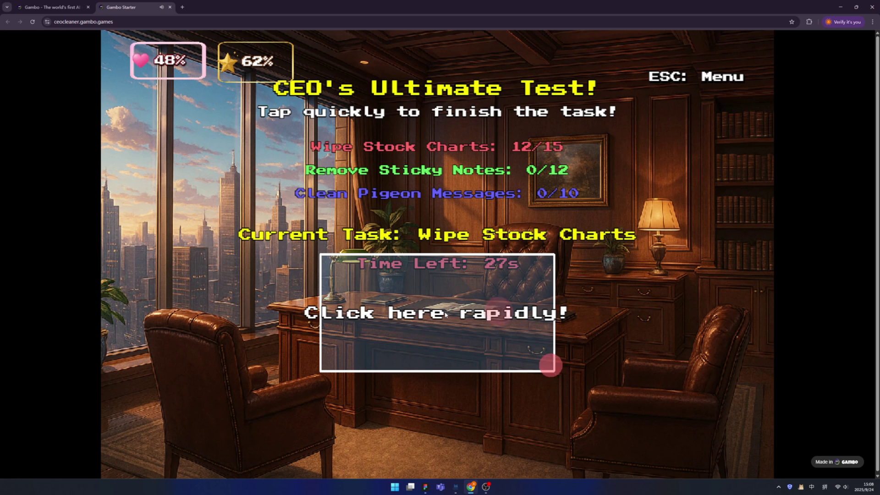
pyautogui.click(445, 316)
pyautogui.tripleClick(445, 315)
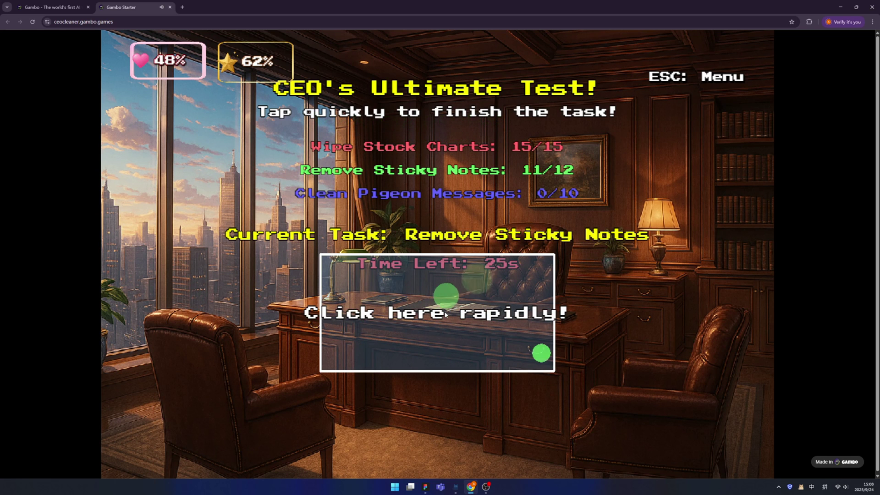
pyautogui.doubleClick(446, 315)
pyautogui.doubleClick(446, 314)
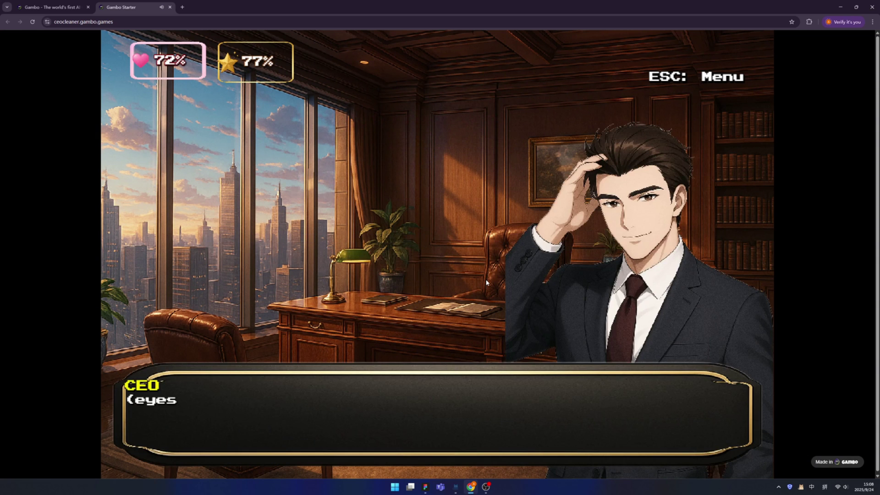
# Finish chapter 1's closing CEO dialogue
pyautogui.press('space')
pyautogui.press('space')
pyautogui.press('space')
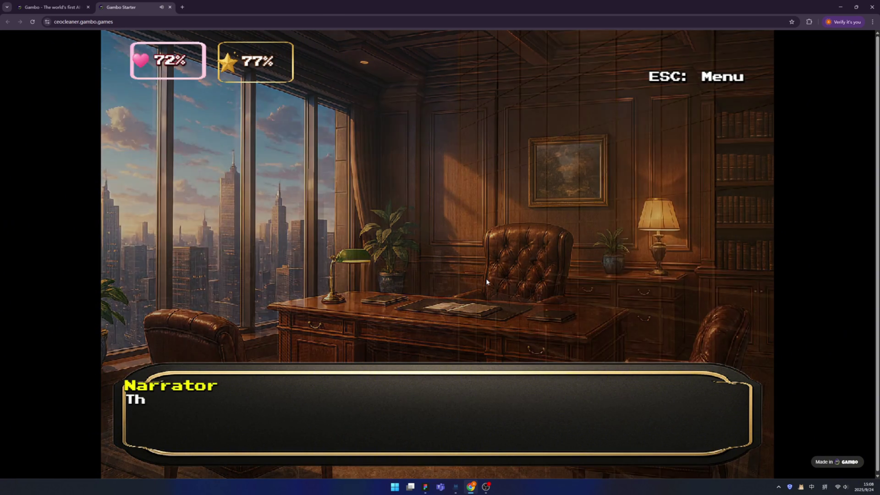
pyautogui.press('space')
pyautogui.click(468, 280)
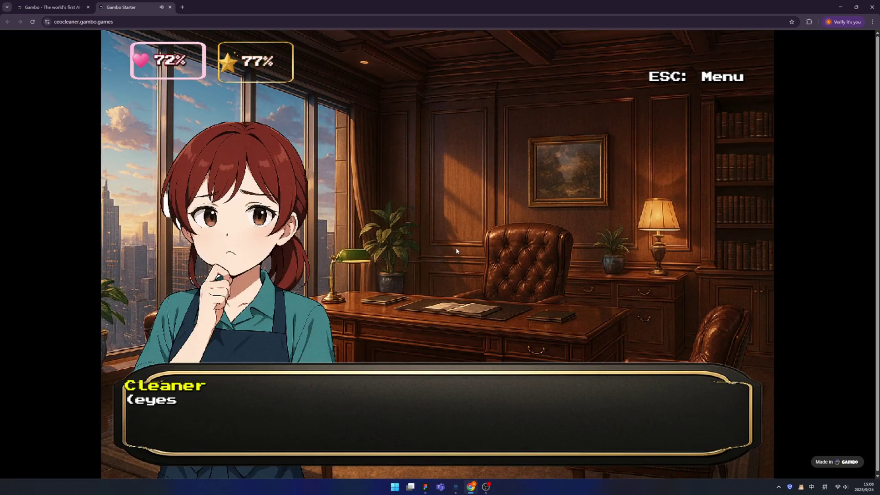
# Skim chapter 2's opening, then exit to Select Chapter showing Love 72%, Charm 77%
pyautogui.press('space')
pyautogui.press('space')
pyautogui.press('space')
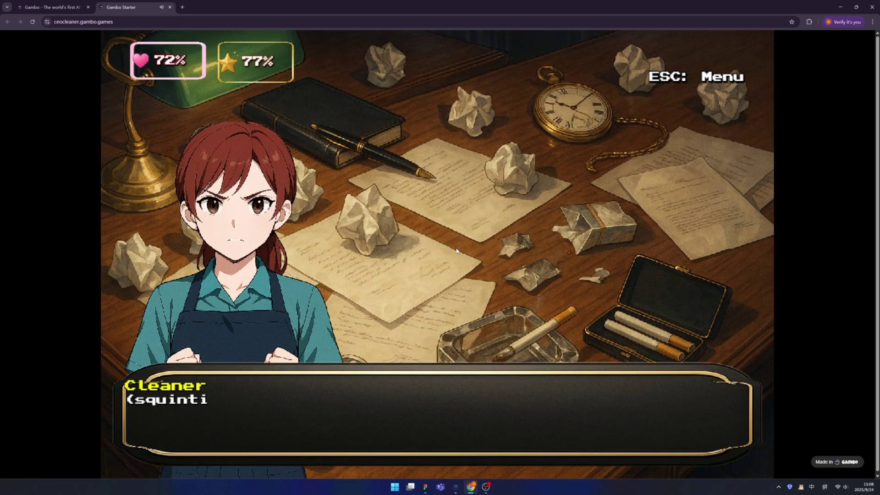
pyautogui.press('space')
pyautogui.press('Escape')
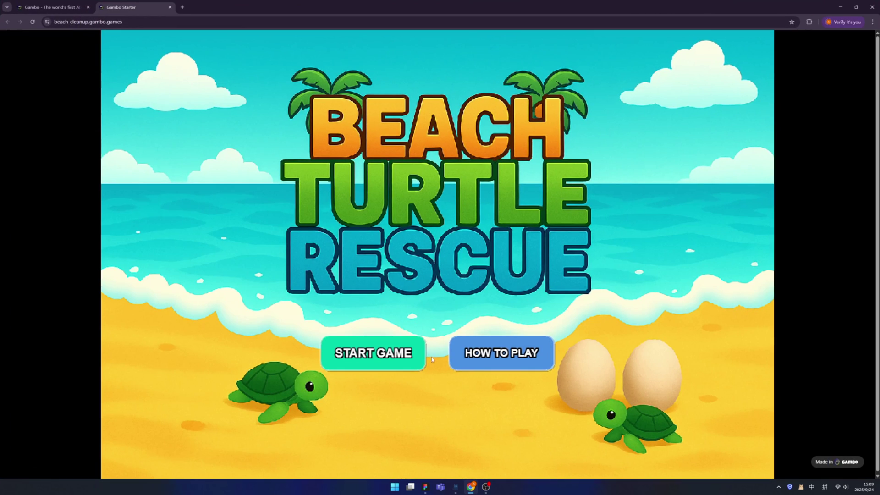
# Start Beach Turtle Rescue and swap tiles to clear bottles, bags and cans
pyautogui.click(415, 353)
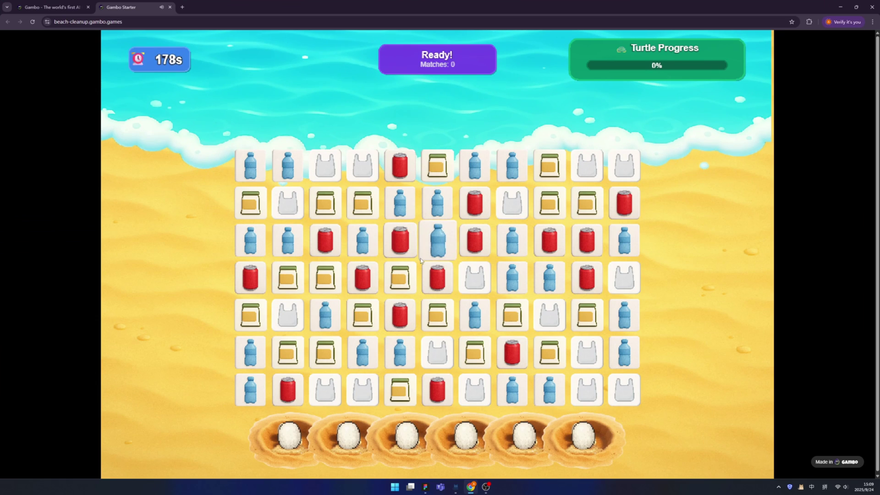
pyautogui.click(411, 241)
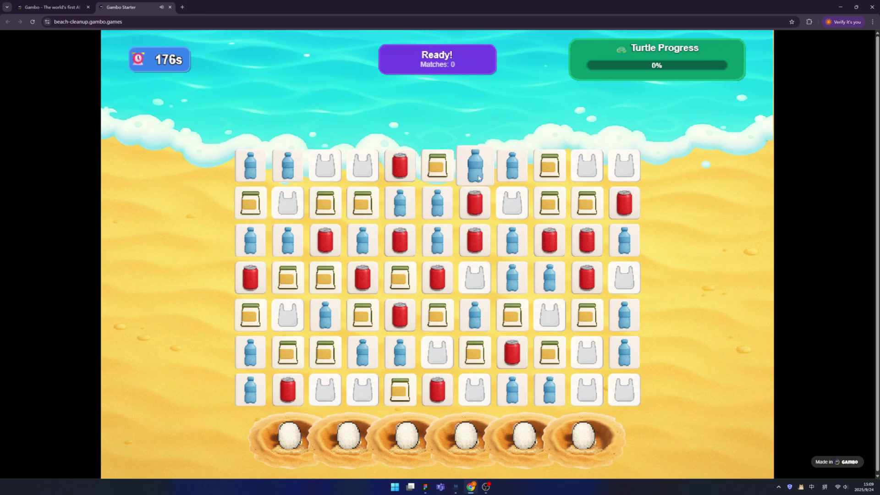
pyautogui.moveTo(478, 177); pyautogui.dragTo(475, 210)
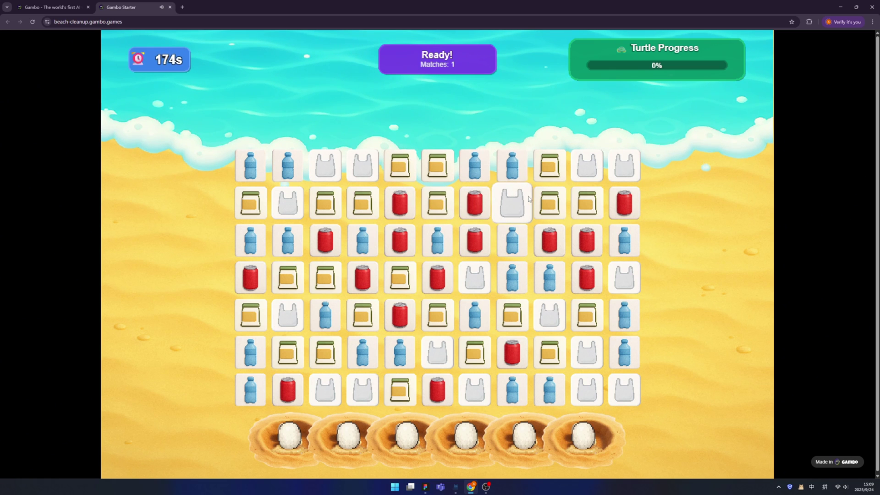
pyautogui.moveTo(520, 297); pyautogui.dragTo(461, 326)
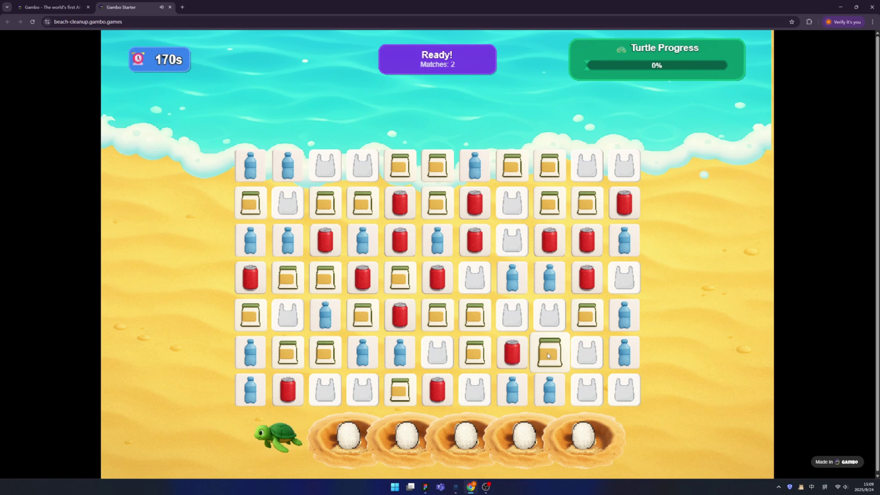
pyautogui.moveTo(584, 351); pyautogui.dragTo(584, 317)
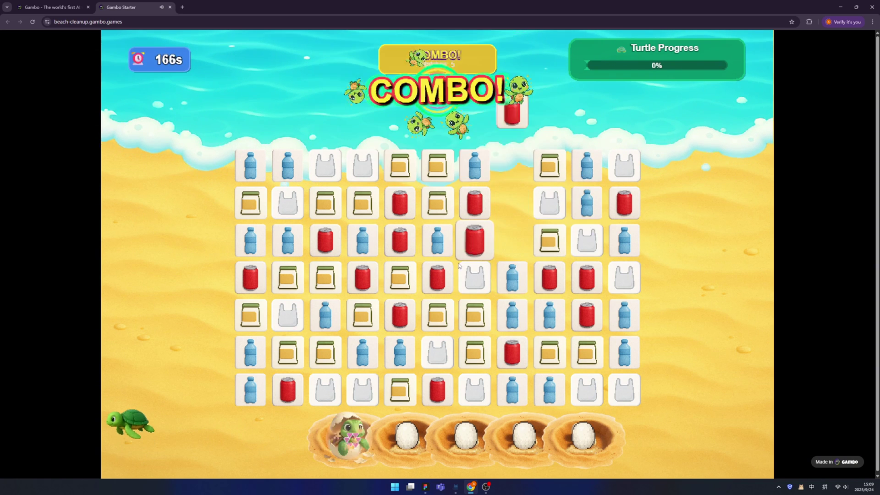
pyautogui.moveTo(474, 277); pyautogui.dragTo(453, 294)
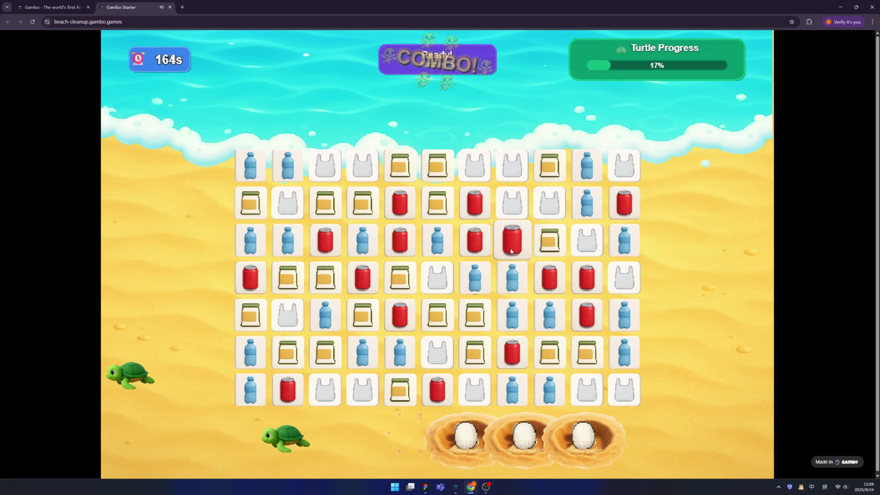
# Keep matching cans, jars, bags and red cans until 20 matches and 83% turtle progress
pyautogui.moveTo(513, 241); pyautogui.dragTo(507, 286)
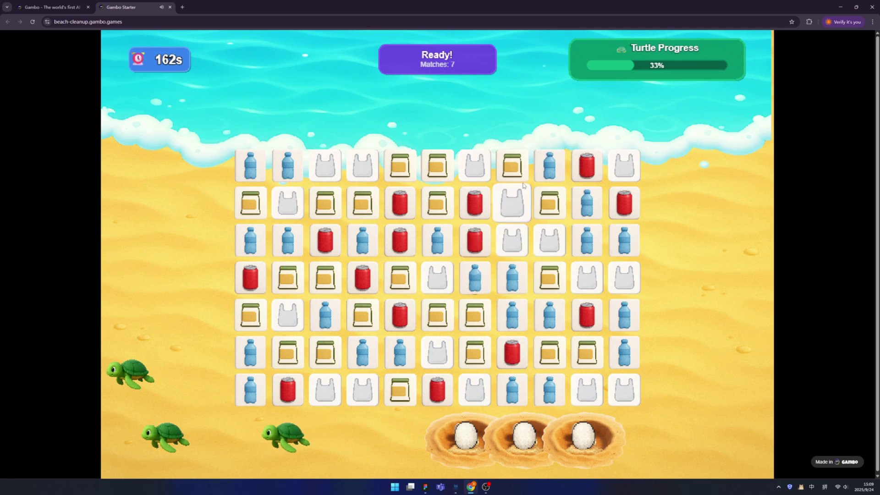
pyautogui.moveTo(479, 172); pyautogui.dragTo(512, 171)
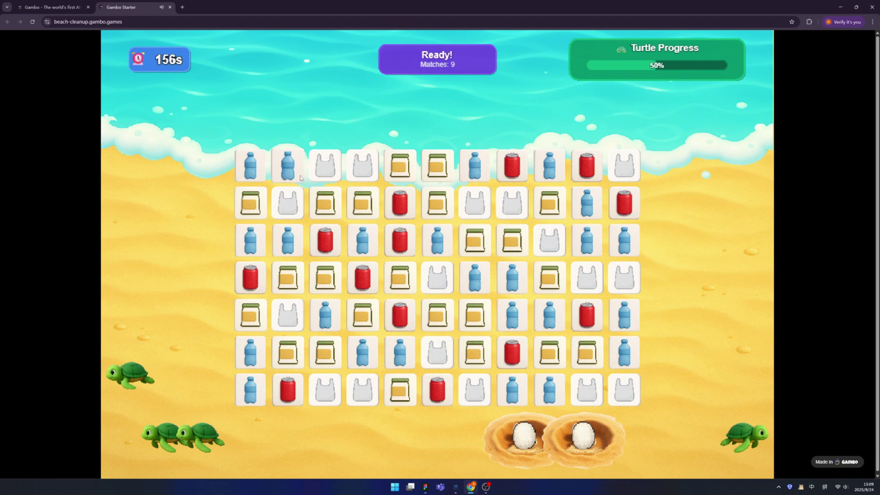
pyautogui.moveTo(296, 199); pyautogui.dragTo(292, 166)
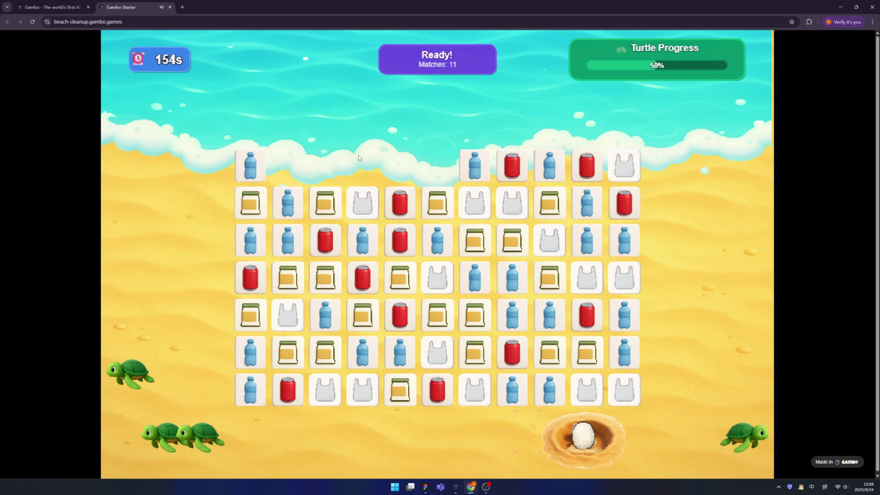
pyautogui.moveTo(397, 172); pyautogui.dragTo(362, 171)
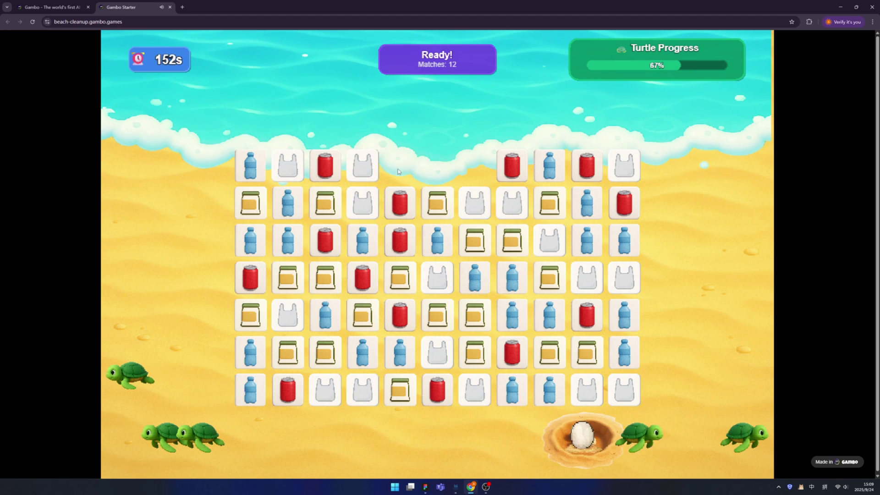
pyautogui.moveTo(394, 255)
pyautogui.mouseDown()
pyautogui.moveTo(396, 298)
pyautogui.moveTo(402, 278)
pyautogui.mouseUp()
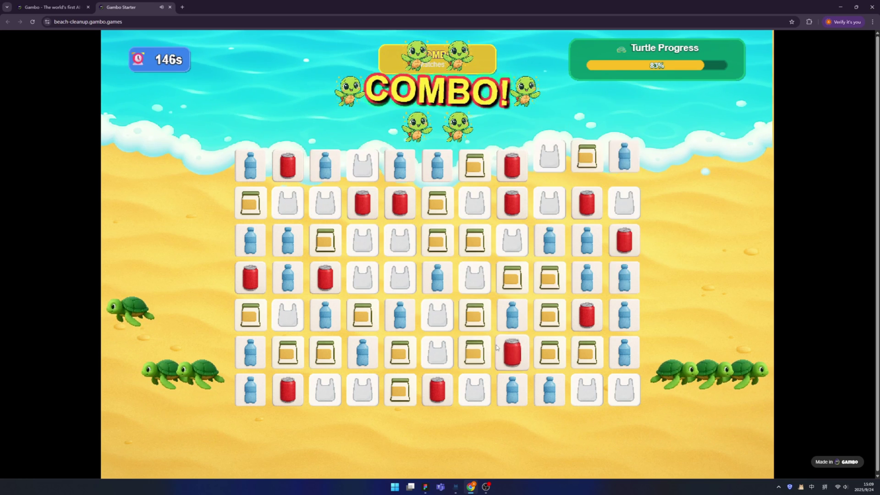
pyautogui.moveTo(512, 240); pyautogui.dragTo(549, 240)
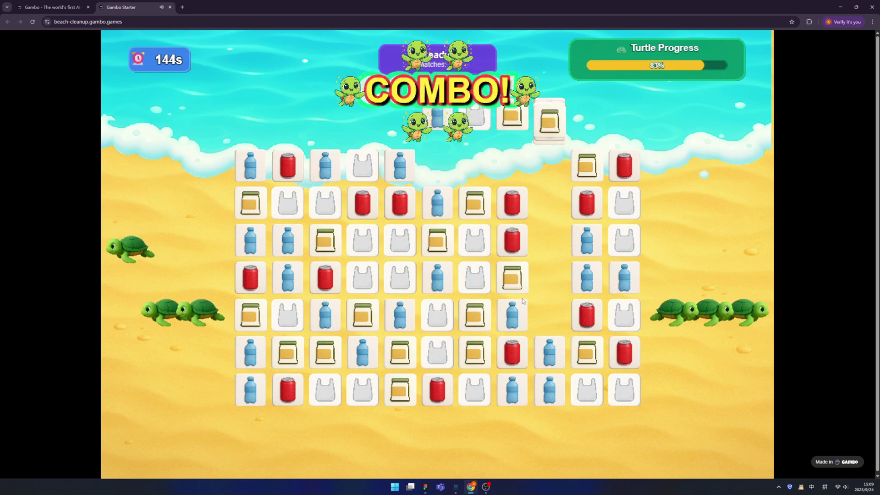
pyautogui.moveTo(548, 290); pyautogui.dragTo(512, 278)
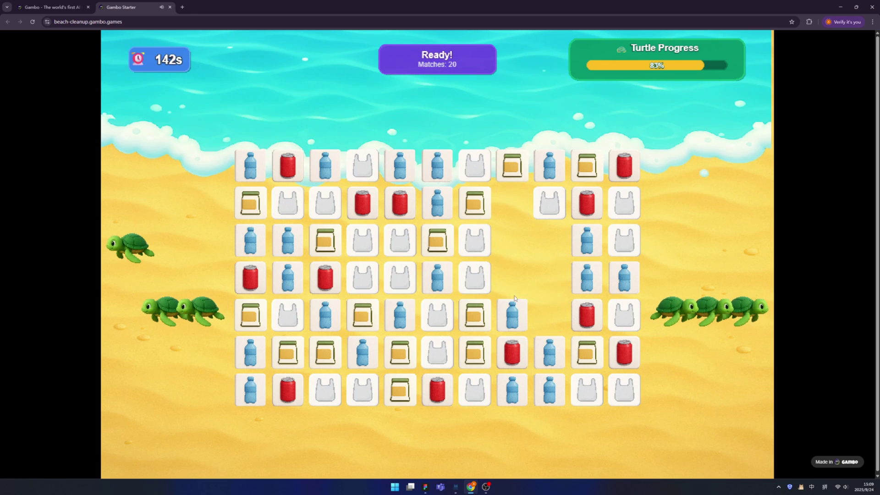
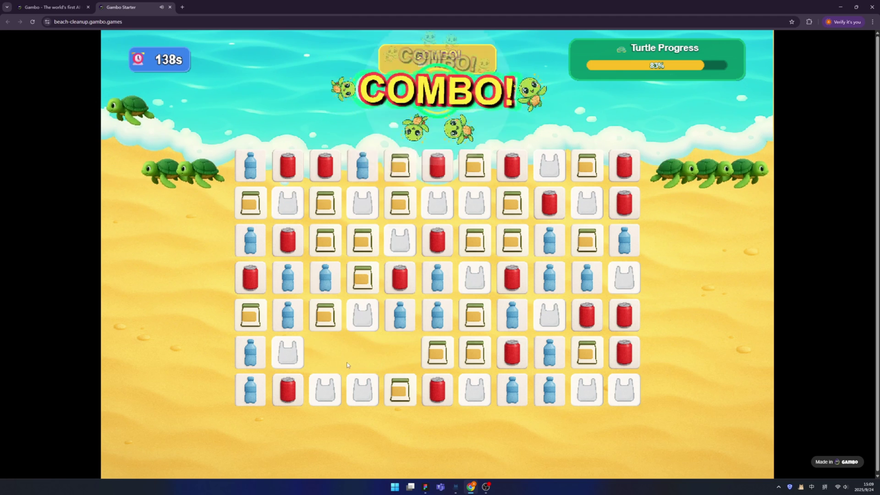
# Swap jars, bottles and bags to clear the beach cleanup level
pyautogui.moveTo(364, 282); pyautogui.dragTo(411, 288)
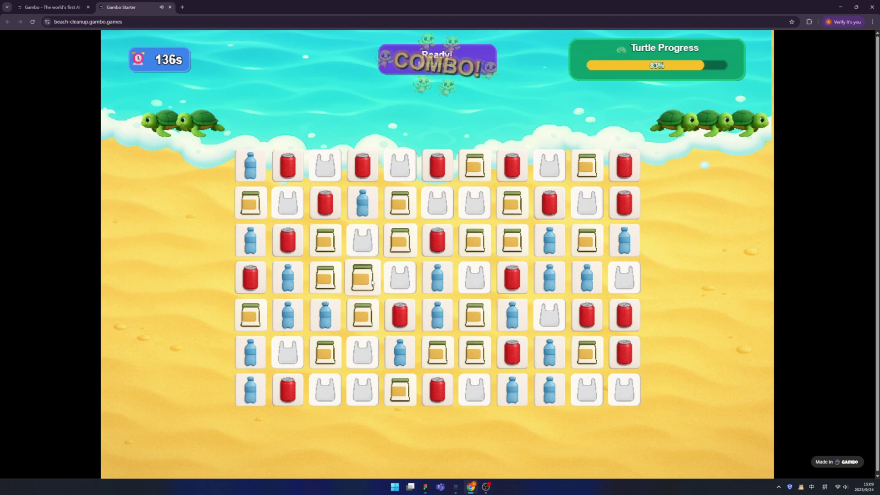
pyautogui.moveTo(399, 203); pyautogui.dragTo(362, 203)
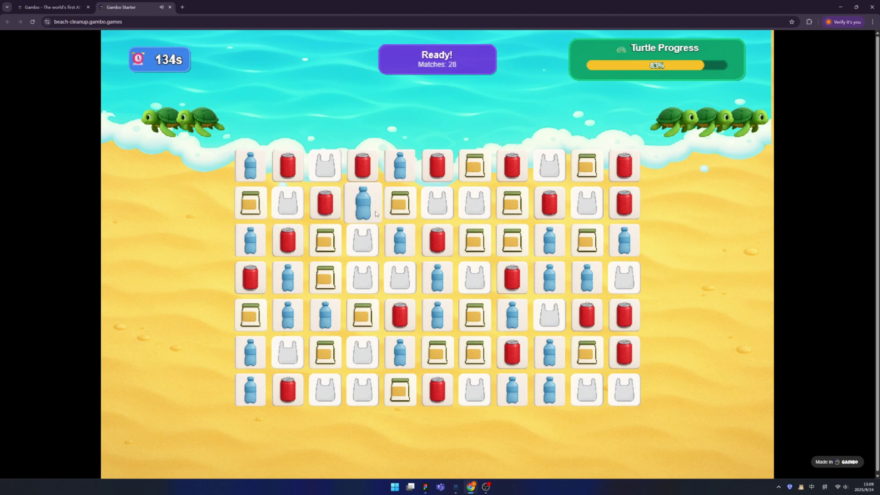
pyautogui.moveTo(363, 314); pyautogui.dragTo(363, 352)
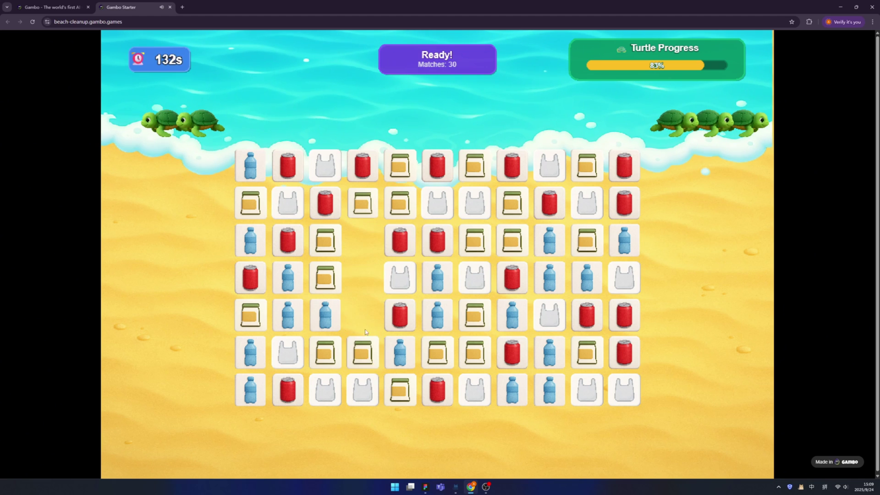
pyautogui.moveTo(288, 316); pyautogui.dragTo(252, 315)
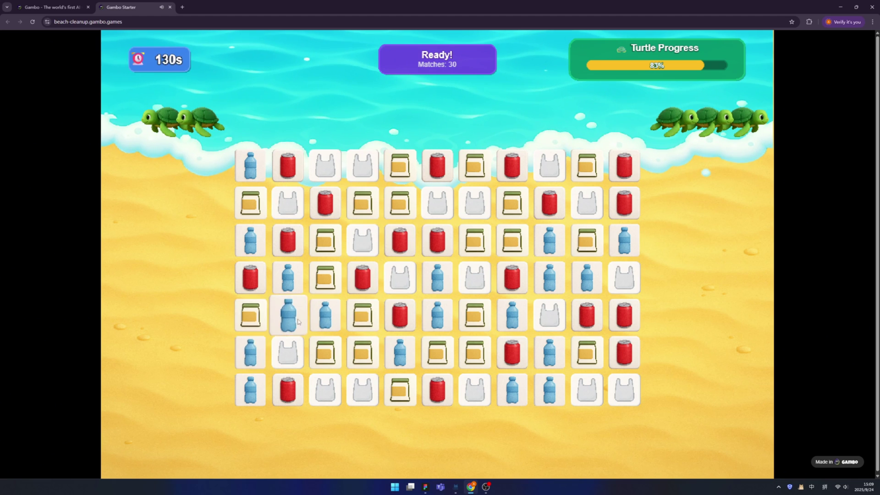
pyautogui.moveTo(325, 315)
pyautogui.mouseDown()
pyautogui.moveTo(325, 278)
pyautogui.moveTo(288, 277)
pyautogui.mouseUp()
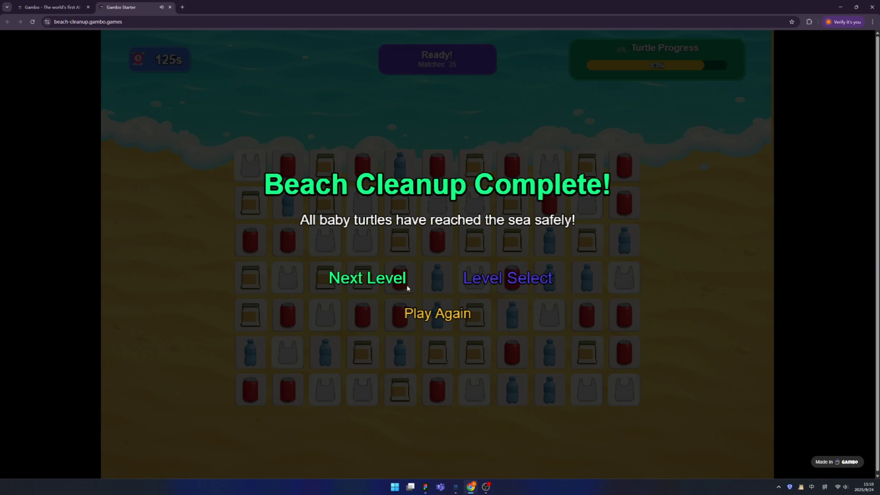
# Start the next beach cleanup level, make one match, then close the game tab
pyautogui.click(387, 287)
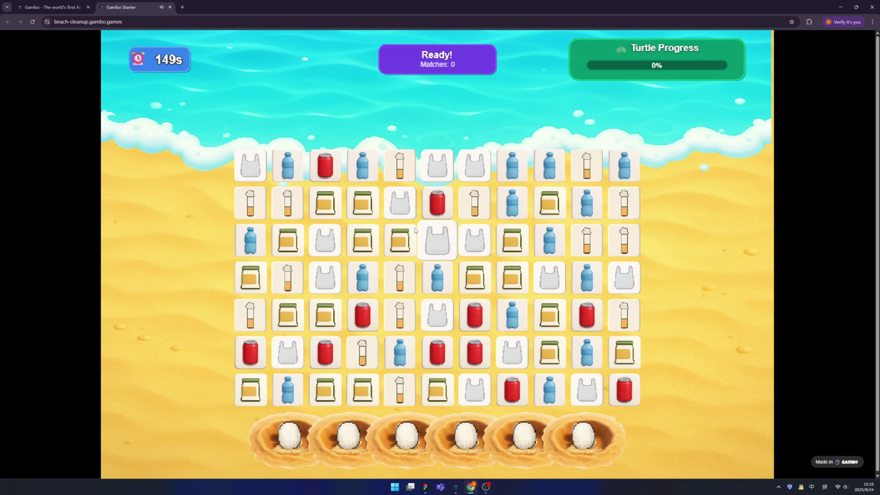
pyautogui.moveTo(414, 230); pyautogui.dragTo(413, 205)
pyautogui.hotkey('ctrl', 'w')
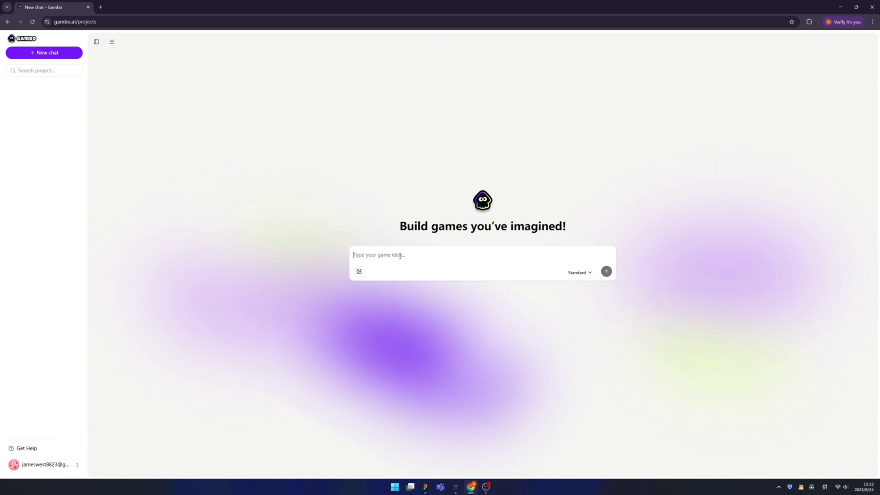
# Attach the reference image, keep Standard mode, and preview the generated school fight game
pyautogui.hotkey('ctrl', 'v')
pyautogui.write('Make a school fight game, just like the referrence image, ')
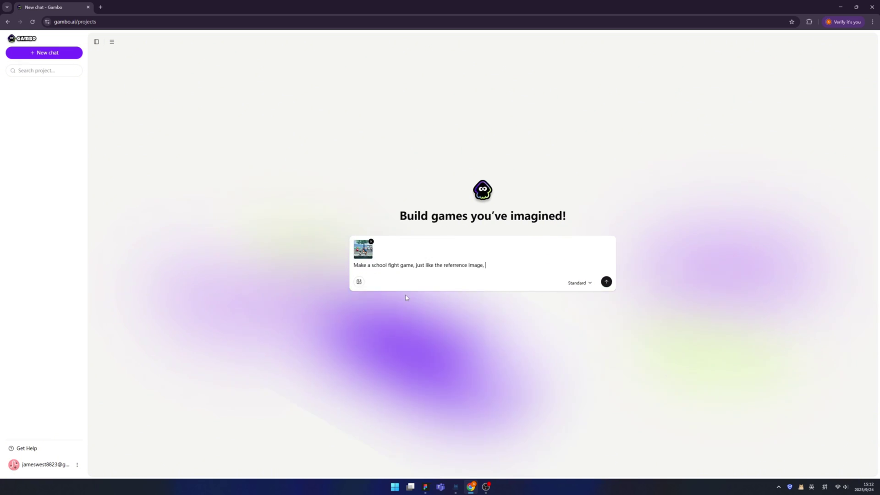
pyautogui.write("player controls the character, who is a japanese high school foy, fighting with other school gangs. totally 3 gates, player can pick up bat or knife on ground and fight, when other hit, player can defense, so it's a fight and defense, and jump.")
pyautogui.click(579, 283)
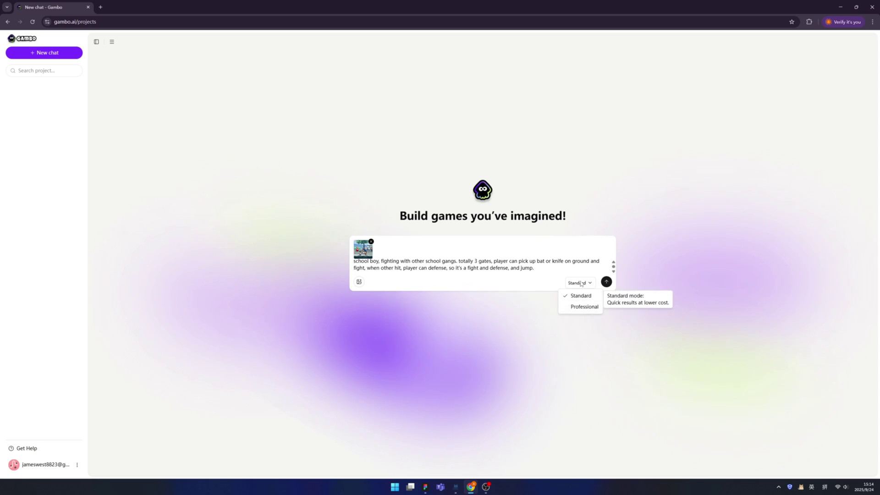
pyautogui.click(578, 294)
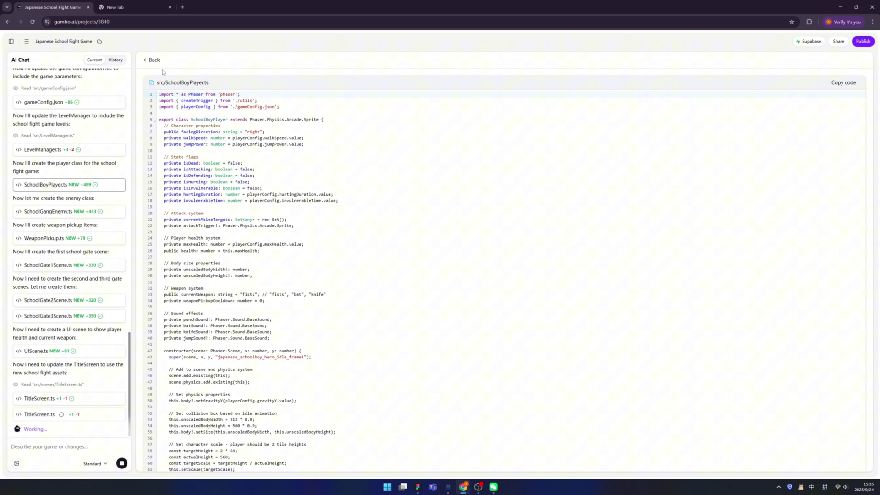
pyautogui.click(147, 61)
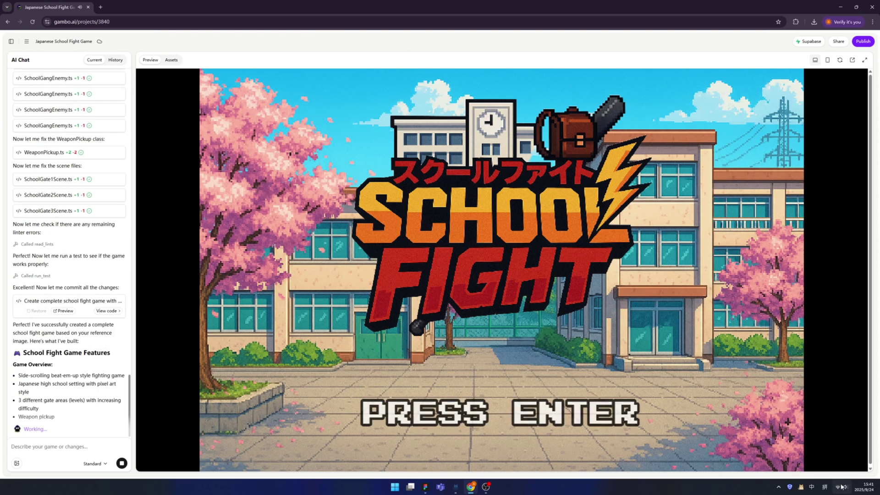
# Dismiss the system volume popup, start the game and jump onto the upper platform
pyautogui.click(840, 487)
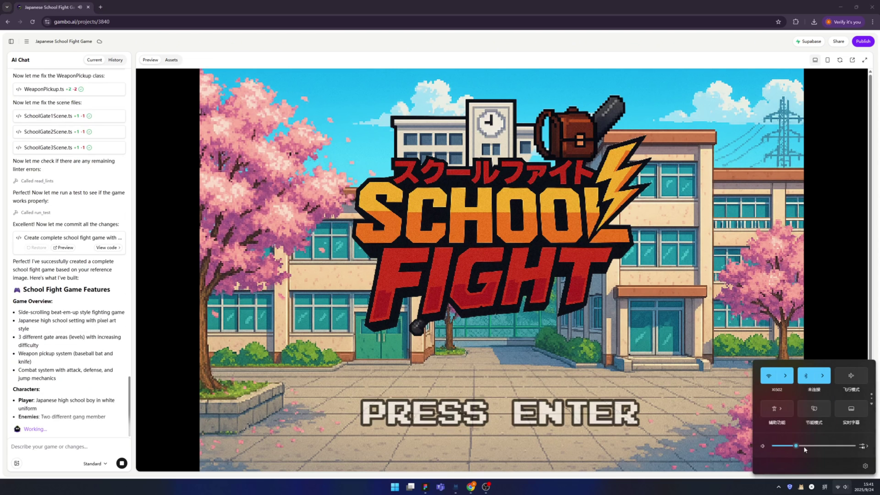
pyautogui.click(425, 236)
pyautogui.press('Return')
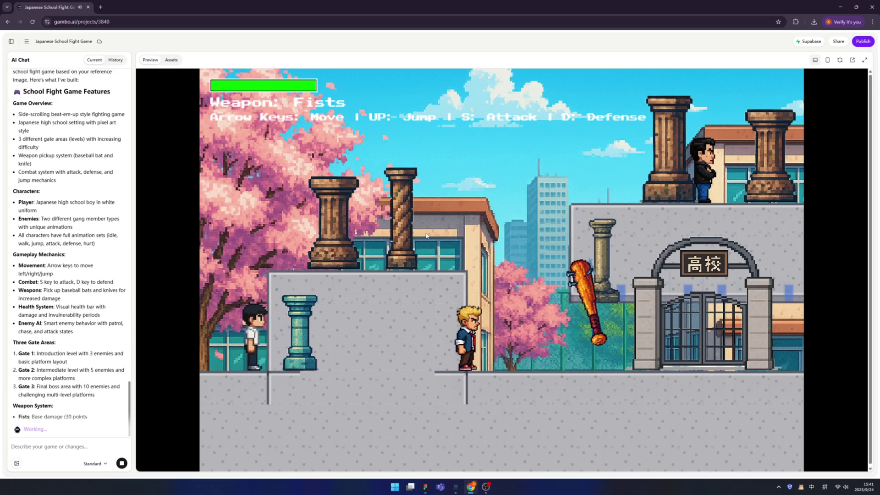
pyautogui.press('Up')
pyautogui.press('Right')
pyautogui.press('Right')
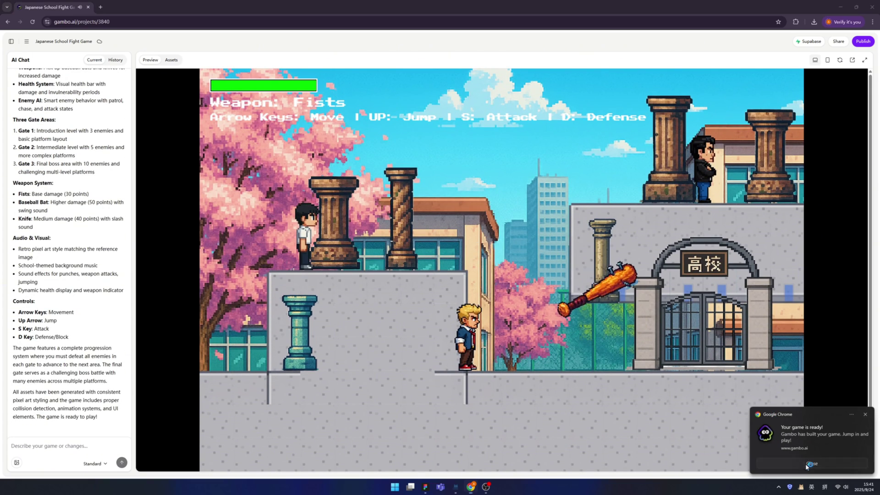
# Walk right toward the school gate and punch the enemy on the rooftop
pyautogui.press('Right')
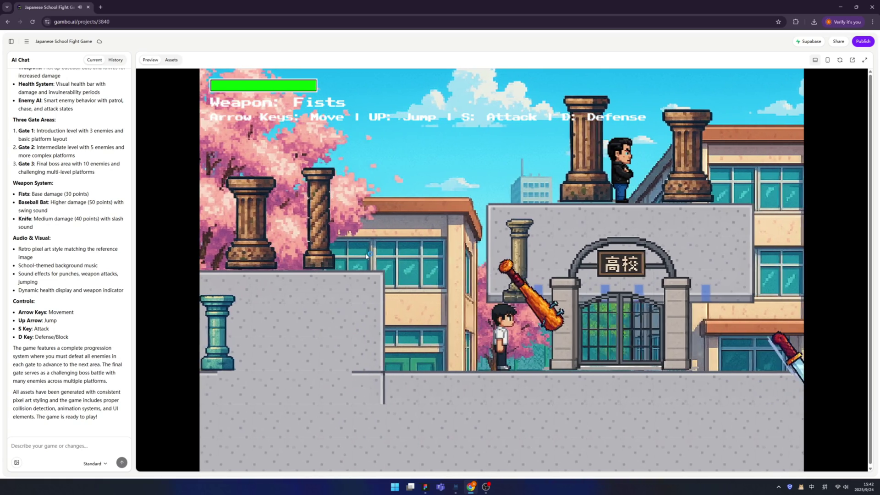
pyautogui.press('Right')
pyautogui.press('Up')
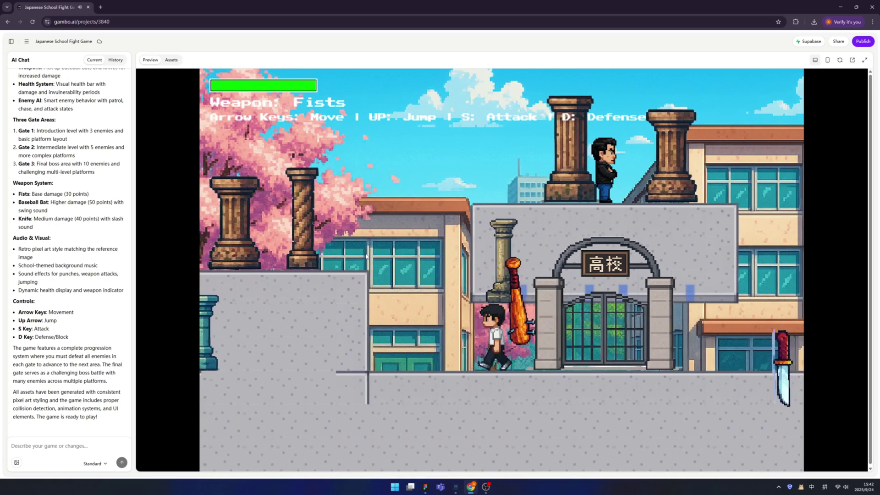
pyautogui.press('s')
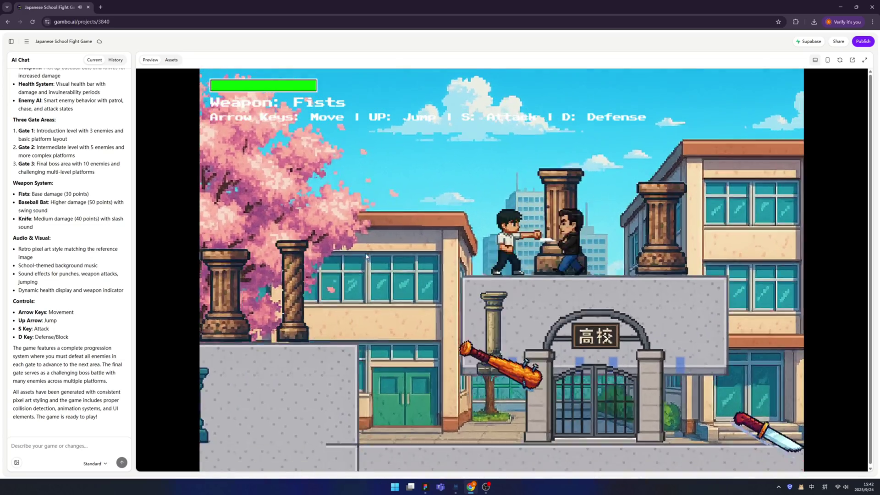
# Defeat the enemy, grab the knife, pass the level-end screen and view the assets
pyautogui.press('Right')
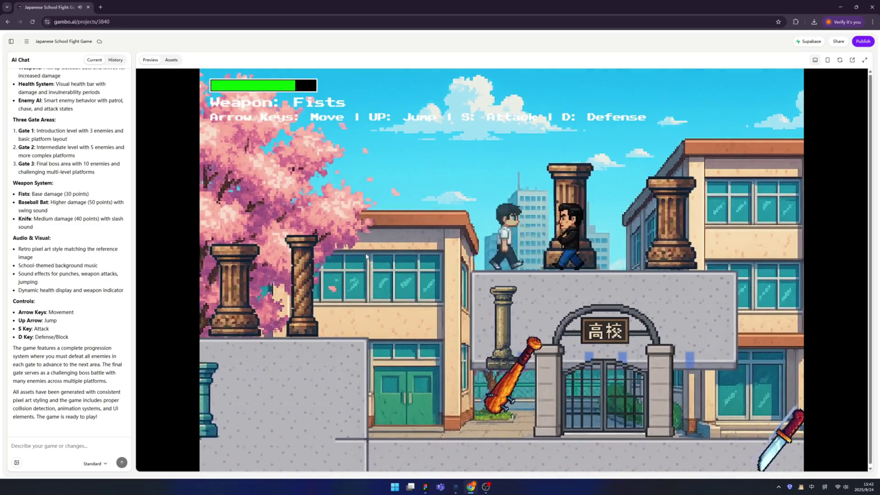
pyautogui.press('Up')
pyautogui.press('Right')
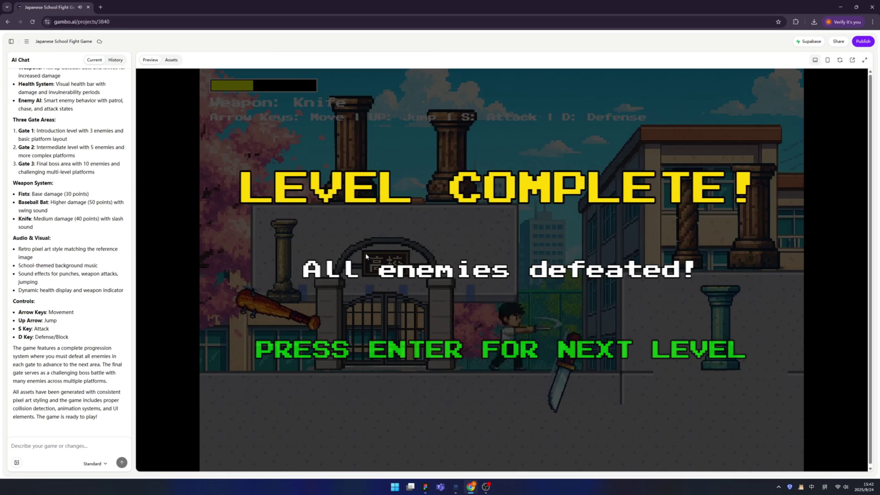
pyautogui.press('Return')
pyautogui.press('Return')
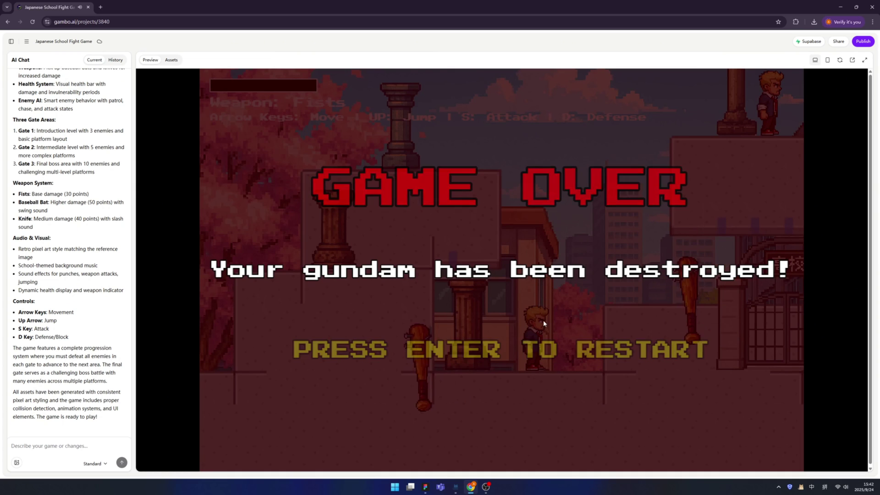
pyautogui.click(171, 59)
pyautogui.write("lost, I think it's a critical bug. fix them.")
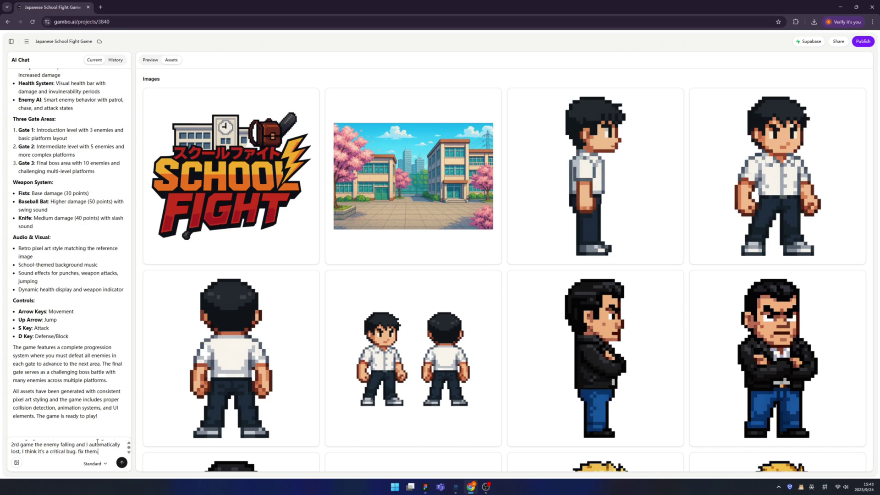
# Send the oversized-weapon and auto-loss bug report, then restart the game in Preview
pyautogui.press('Return')
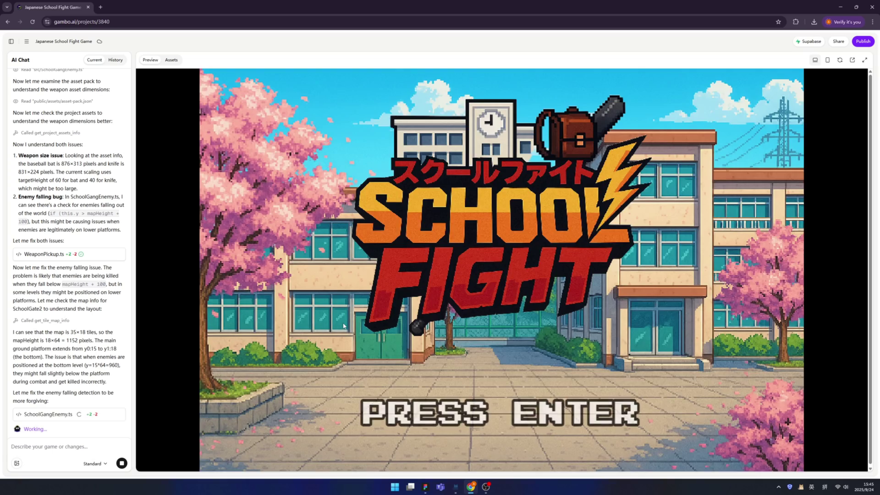
pyautogui.click(343, 323)
pyautogui.press('Return')
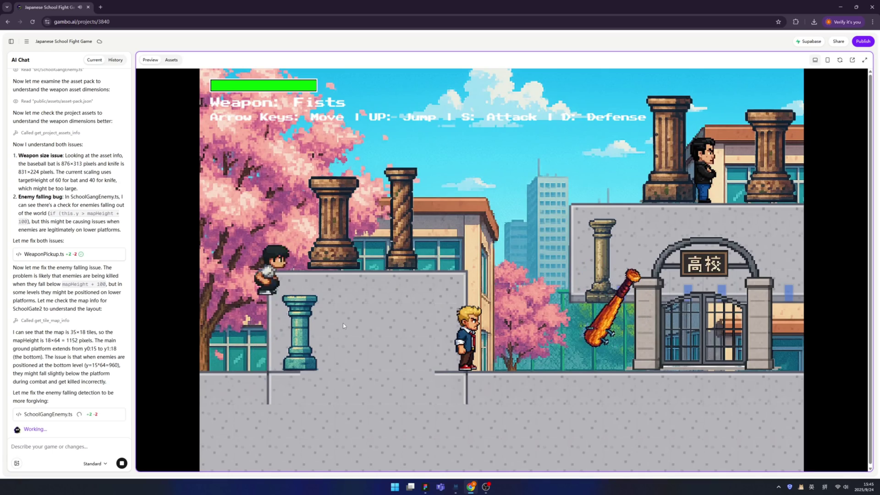
# Jump onto the upper platform, then walk right past the school gate to the knife
pyautogui.press('Up')
pyautogui.press('Right')
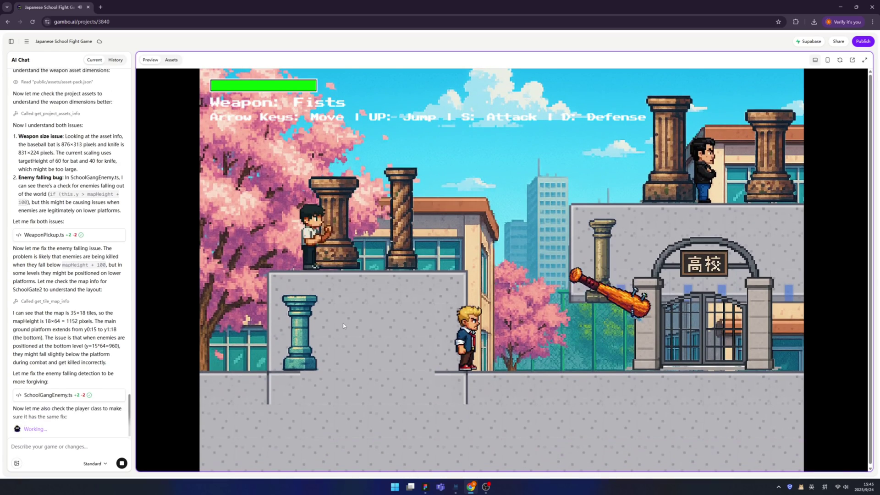
pyautogui.press('Right')
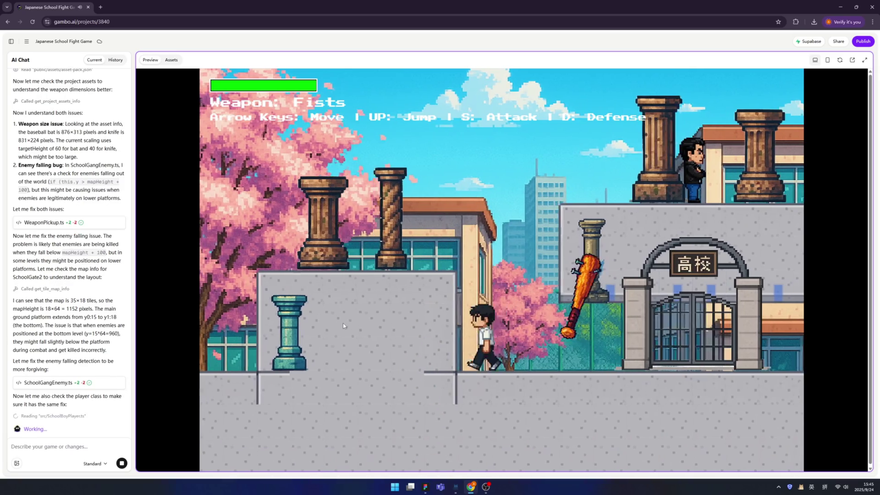
pyautogui.press('Right')
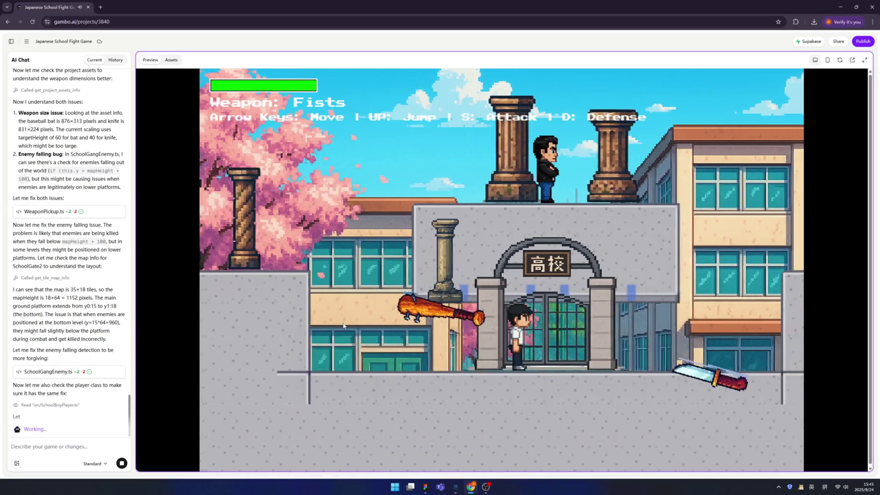
pyautogui.press('Right')
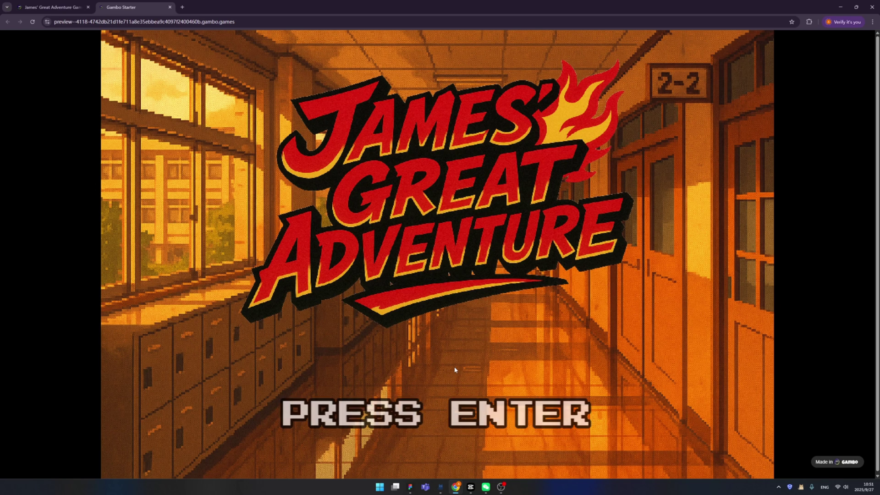
# Start James' Great Adventure, talk through the school girl's dialogue, and walk right to the rooftop level
pyautogui.press('Return')
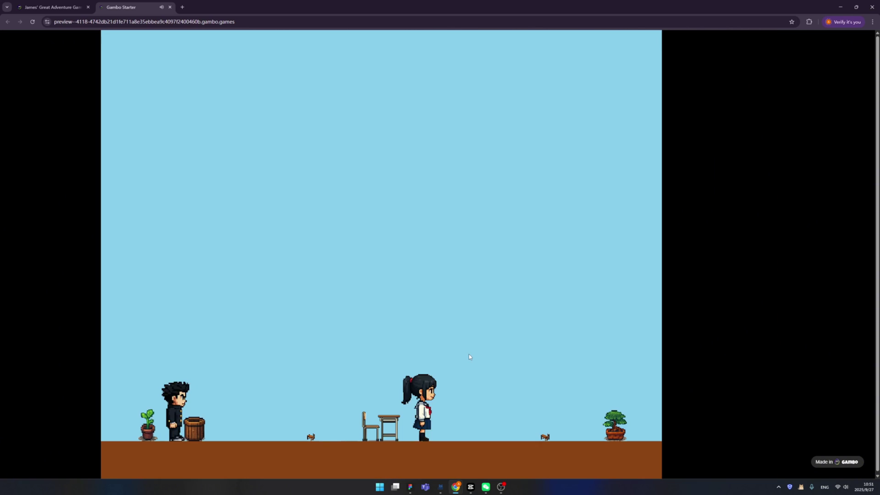
pyautogui.press('Right')
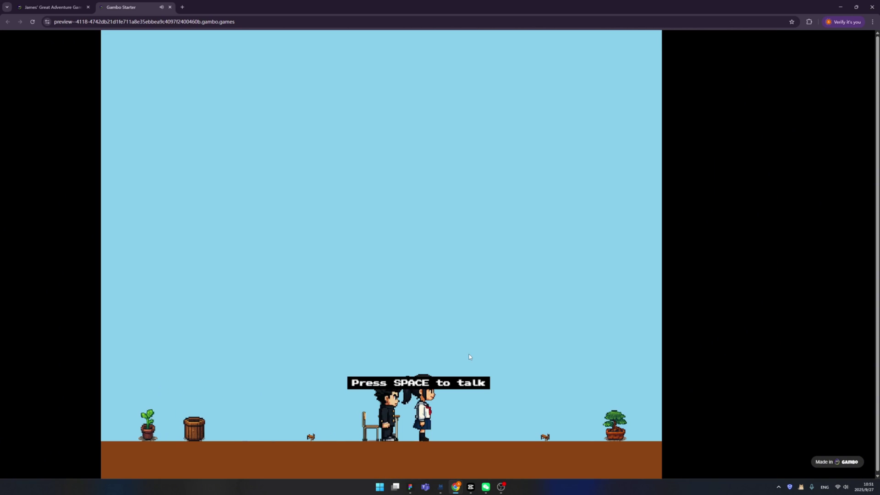
pyautogui.press('space')
pyautogui.press('space')
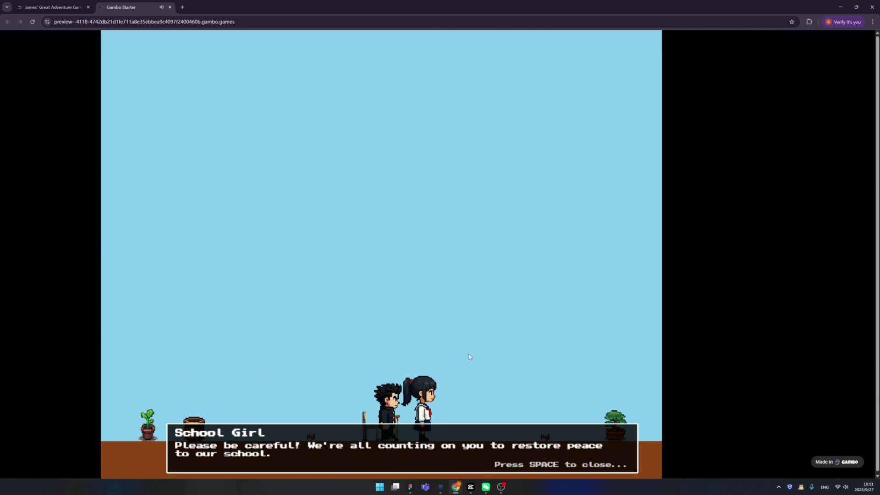
pyautogui.press('space')
pyautogui.press('Right')
pyautogui.press('Left')
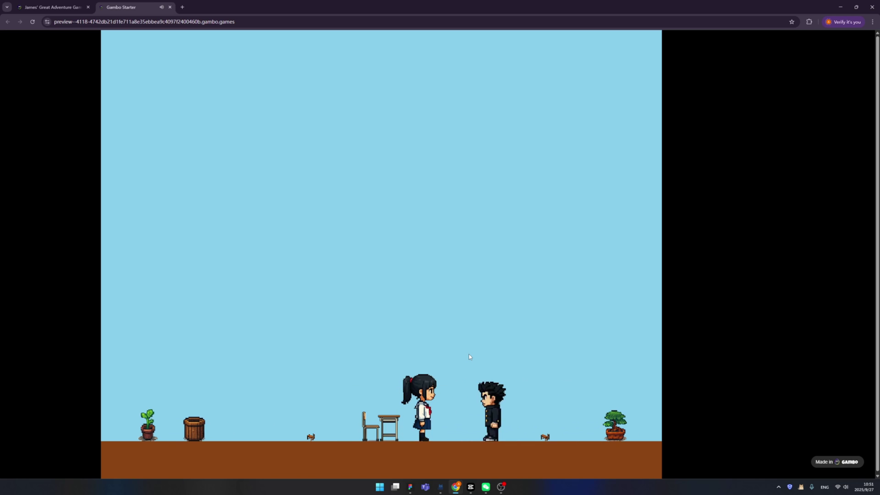
pyautogui.press('Right')
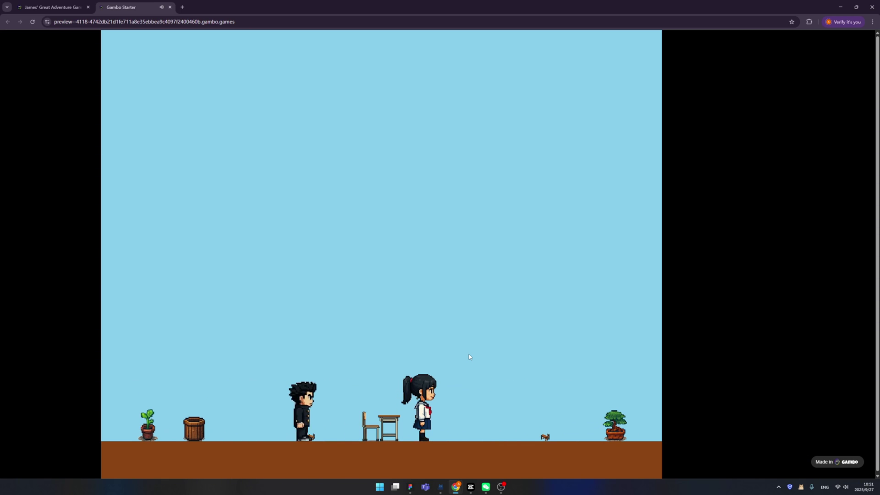
# Walk left, jump onto the upper platform and punch the red enemy
pyautogui.press('Left')
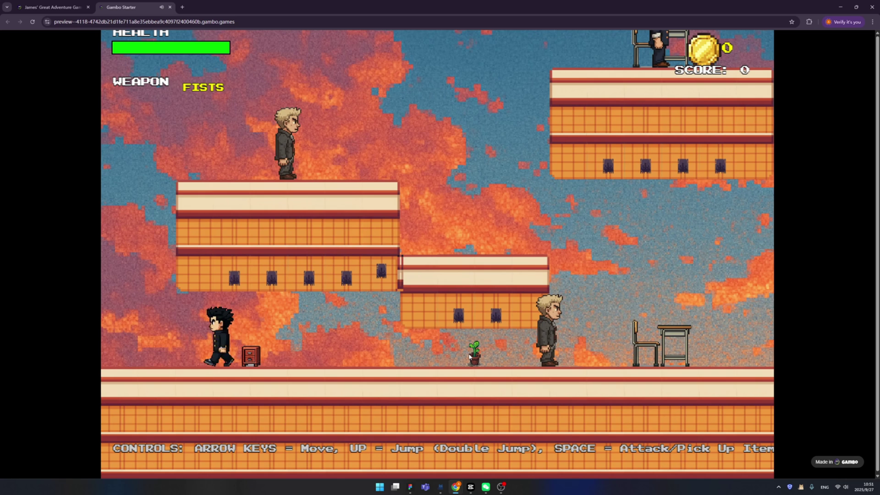
pyautogui.press('Left')
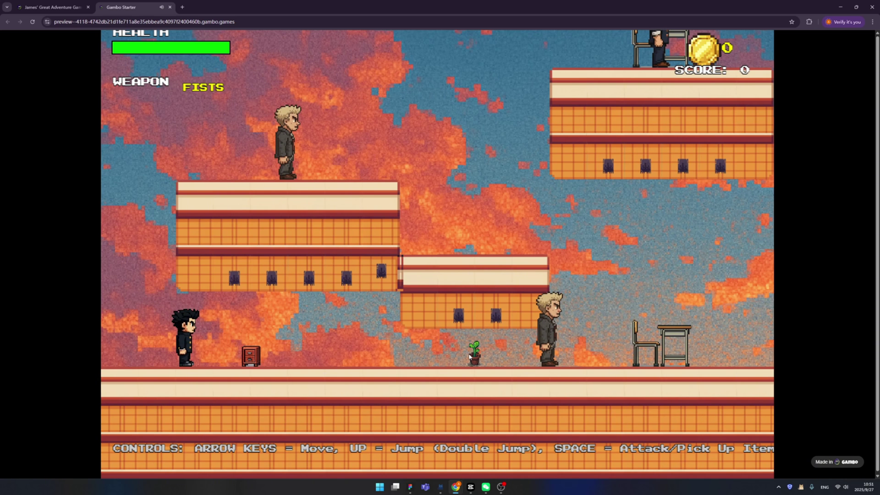
pyautogui.press('Left')
pyautogui.press('Up')
pyautogui.press('Up')
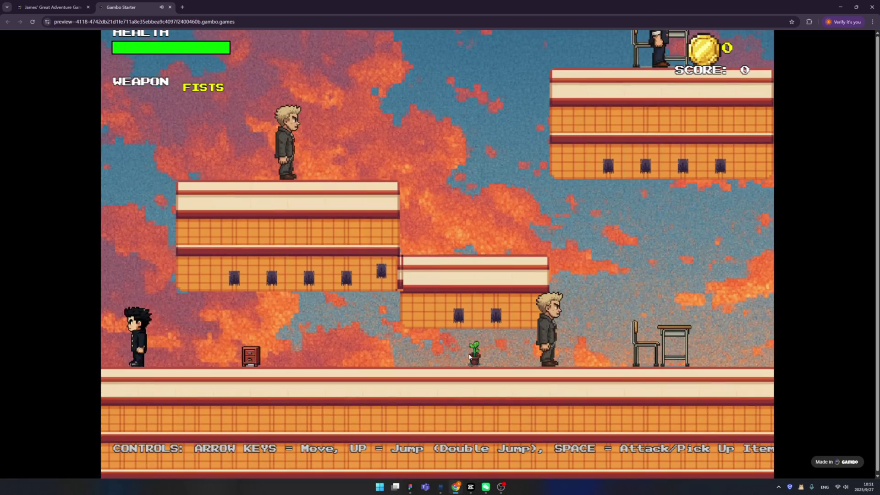
pyautogui.press('Up')
pyautogui.press('Right')
pyautogui.press('space')
pyautogui.press('space')
# Defeat the red enemy, then jump across platforms knocking out the next enemies
pyautogui.press('Right')
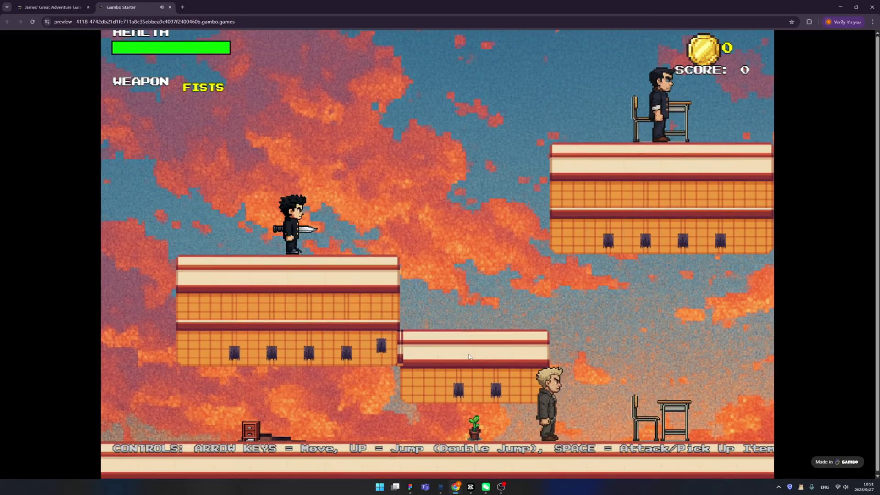
pyautogui.press('Up')
pyautogui.press('Right')
pyautogui.press('Up')
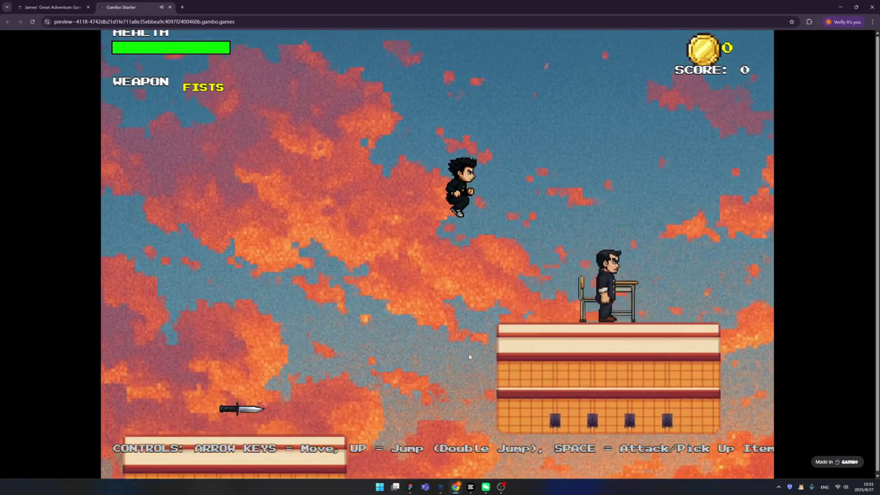
pyautogui.press('space')
pyautogui.press('space')
pyautogui.press('Right')
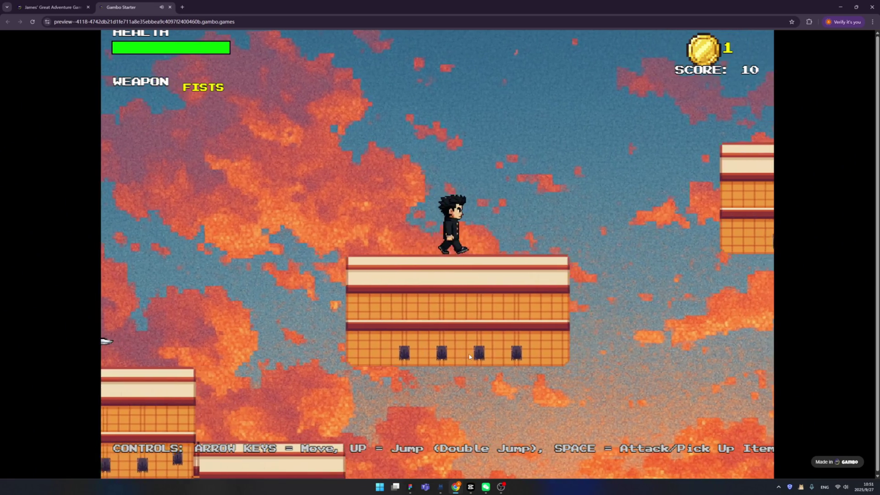
pyautogui.press('Up')
pyautogui.press('Right')
pyautogui.press('space')
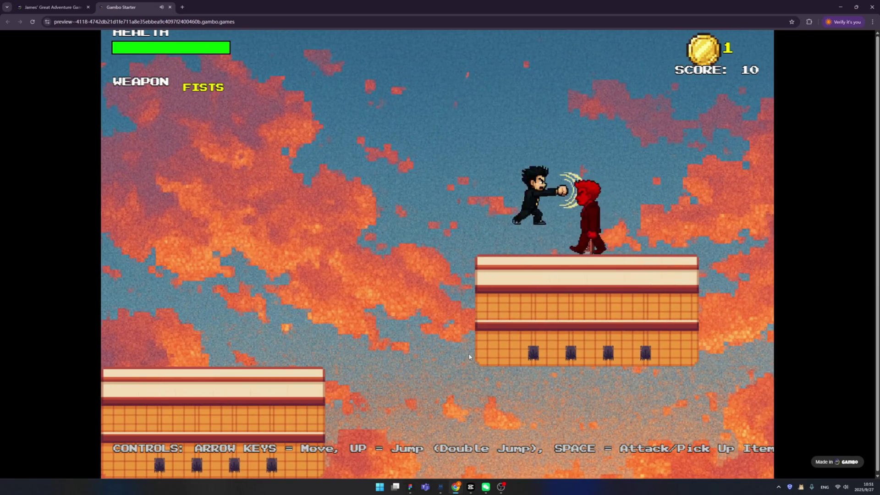
# Drop to the lower floor and punch the suited enemies near the cabinet
pyautogui.press('Right')
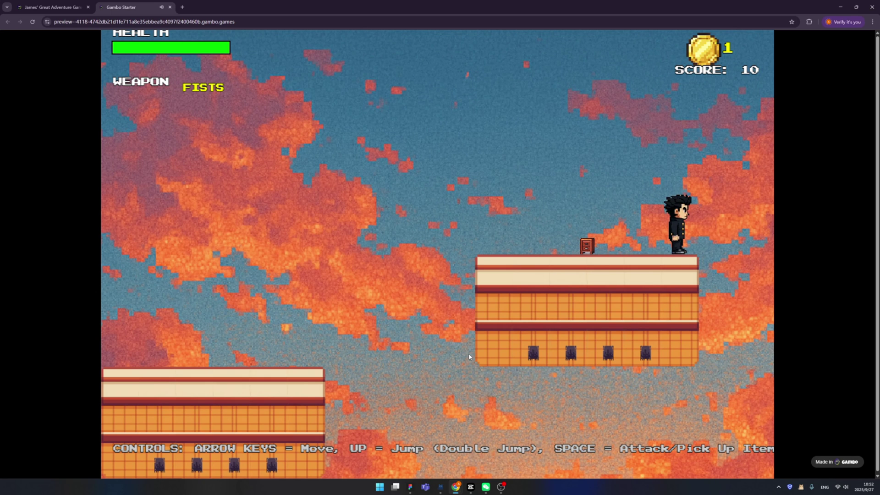
pyautogui.press('Right')
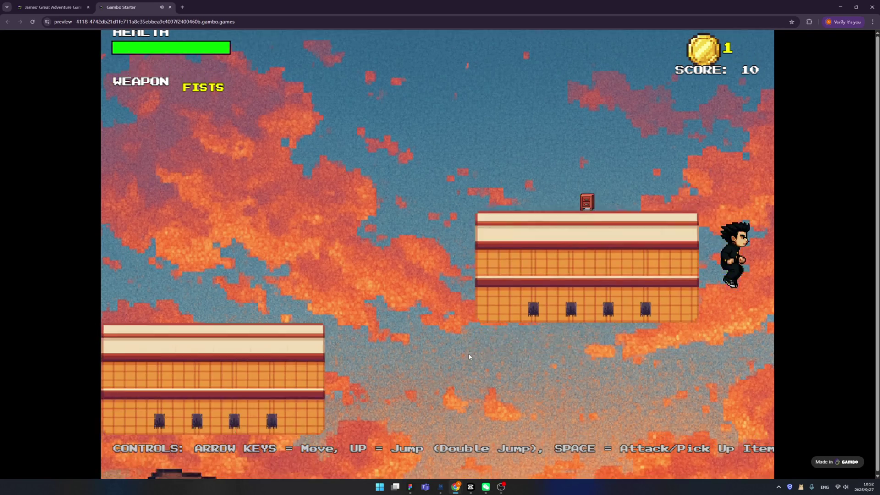
pyautogui.press('Left')
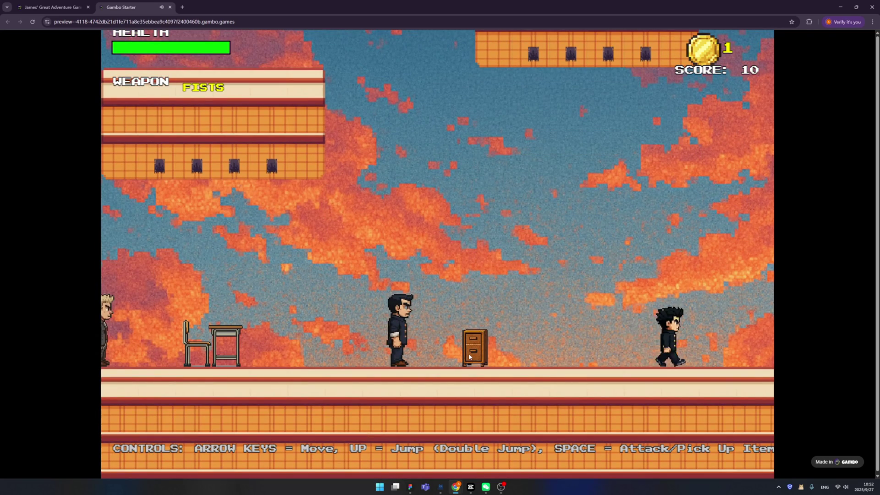
pyautogui.press('Right')
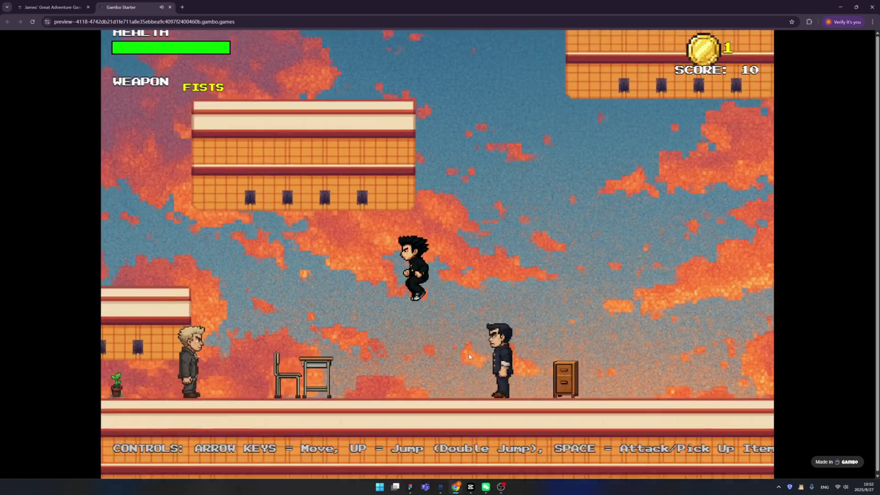
pyautogui.press('space')
pyautogui.press('Left')
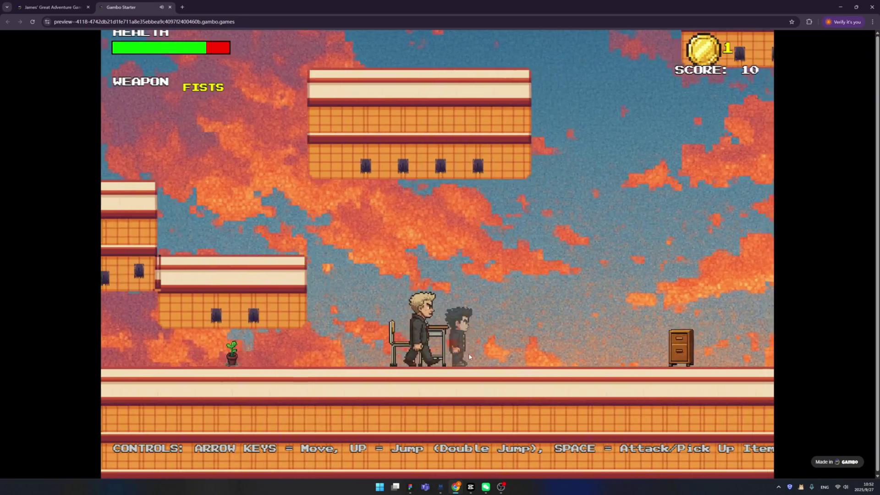
pyautogui.press('space')
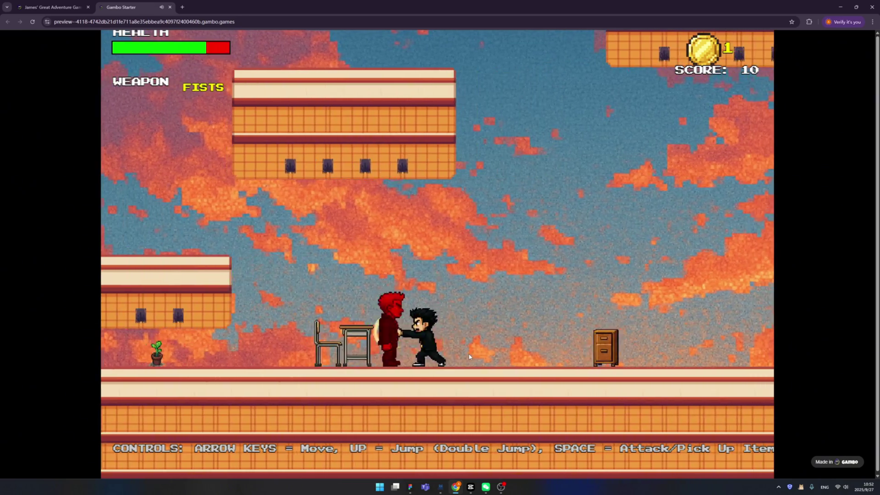
pyautogui.press('Right')
# Jump back and forth around the cabinet and defeat the last enemy
pyautogui.press('Up')
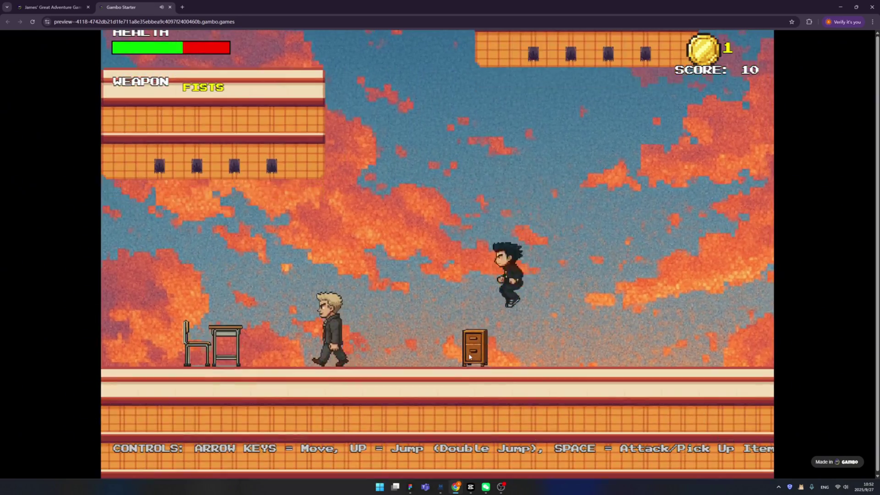
pyautogui.press('Left')
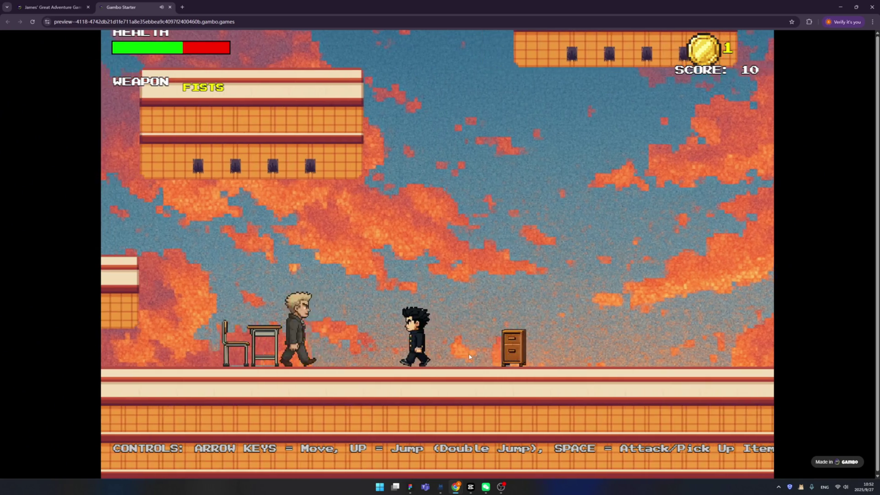
pyautogui.press('Up')
pyautogui.press('Right')
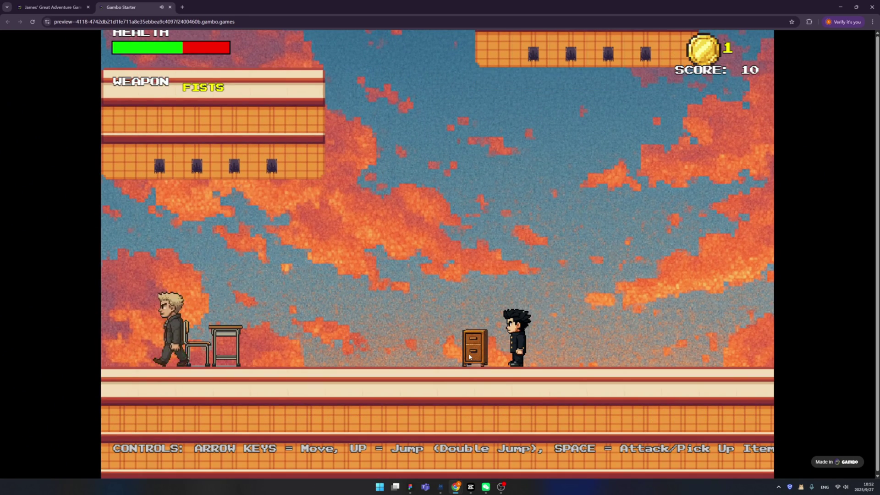
pyautogui.press('Left')
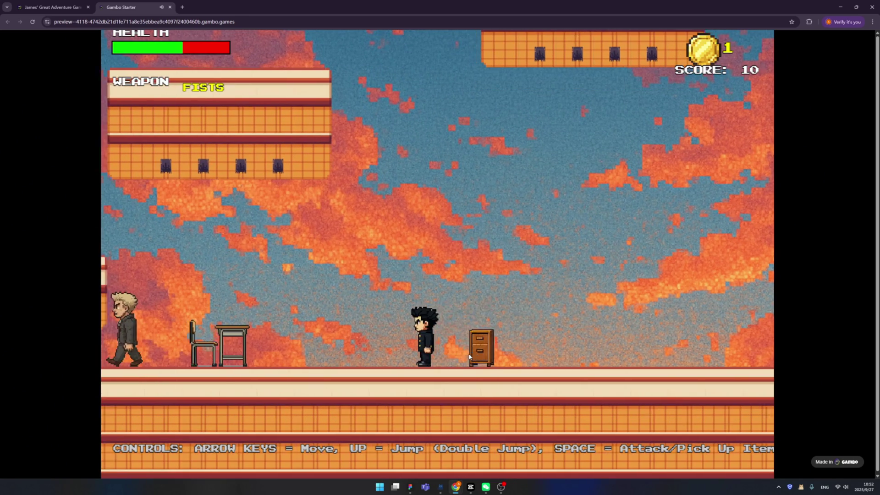
pyautogui.press('Left')
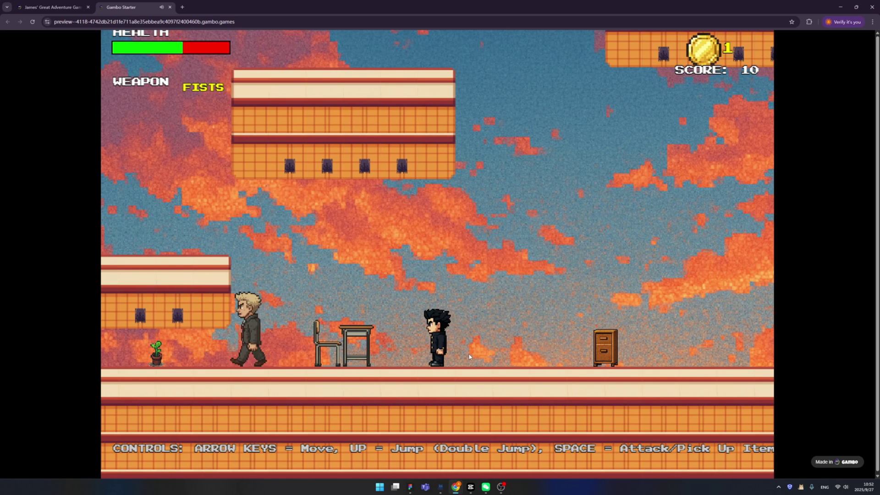
pyautogui.press('Left')
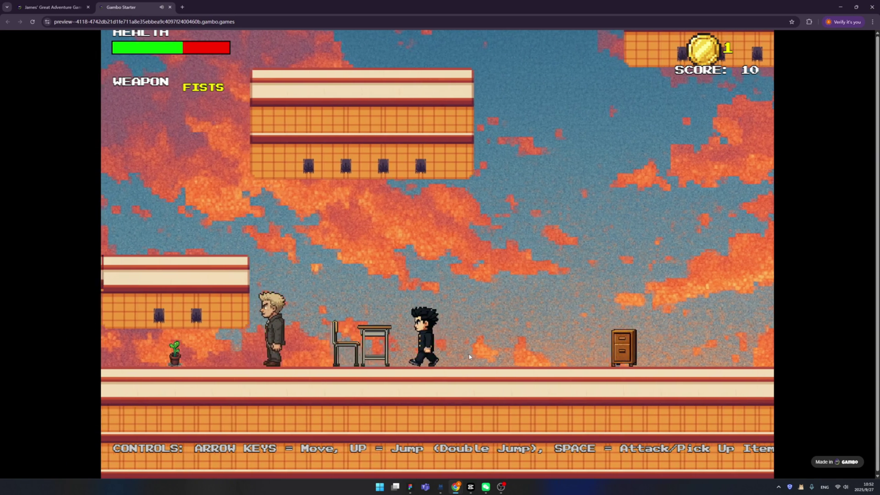
pyautogui.press('Left')
pyautogui.press('space')
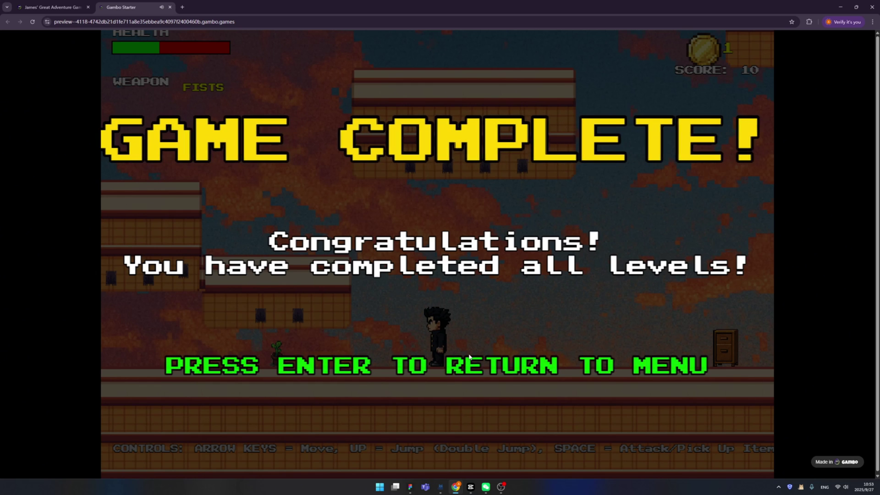
# Switch to the James' Great Adventure project tab with Ctrl+Tab
pyautogui.hotkey('ctrl', 'Tab')
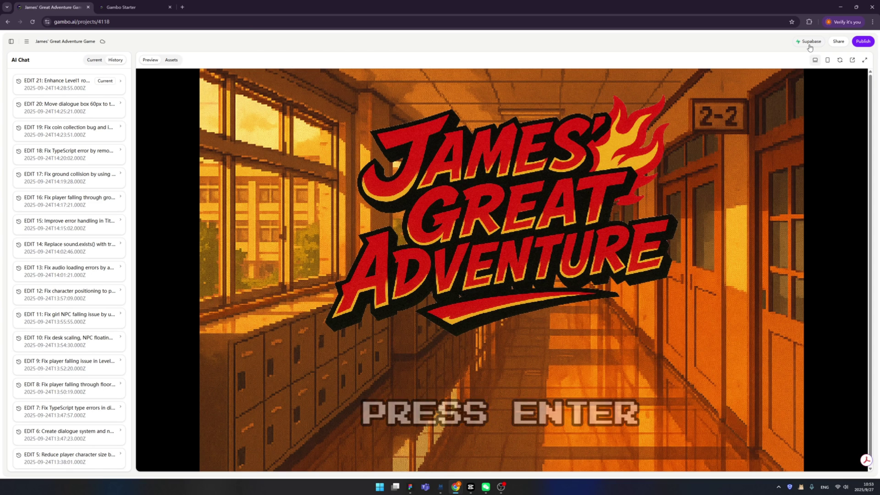
# Check the Supabase, share-link and publish options, then start adding a custom domain
pyautogui.click(810, 43)
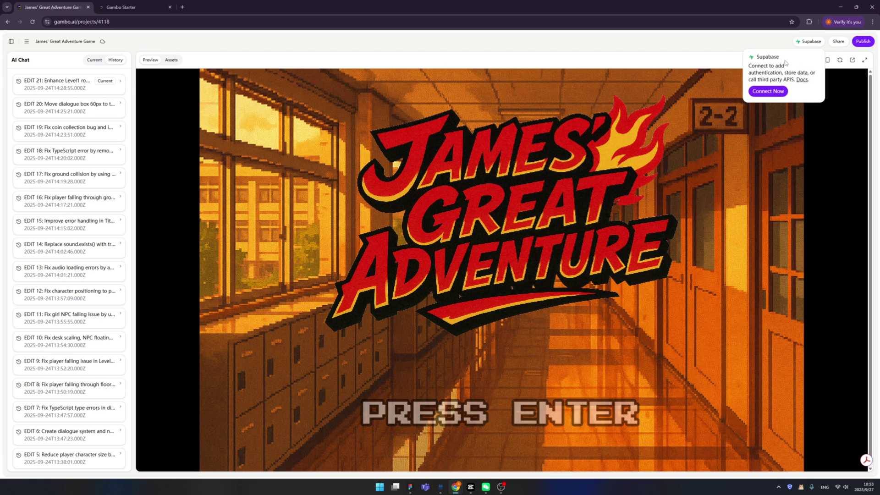
pyautogui.click(840, 43)
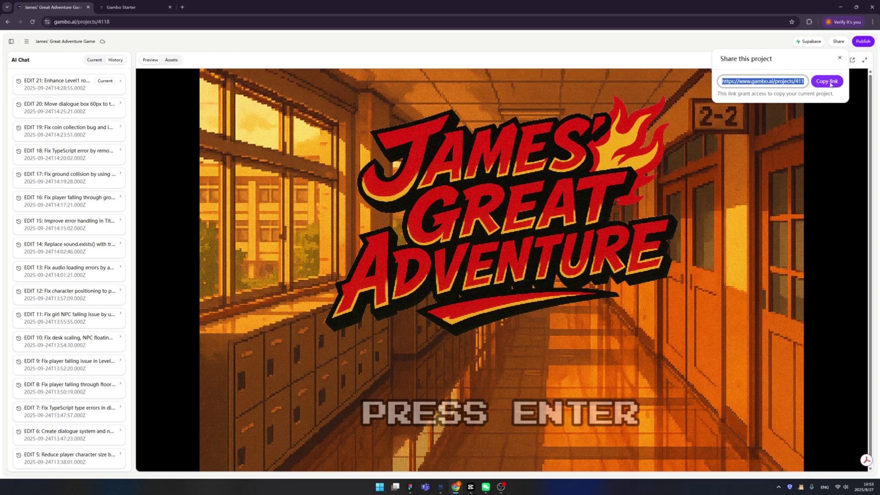
pyautogui.click(760, 42)
pyautogui.click(863, 43)
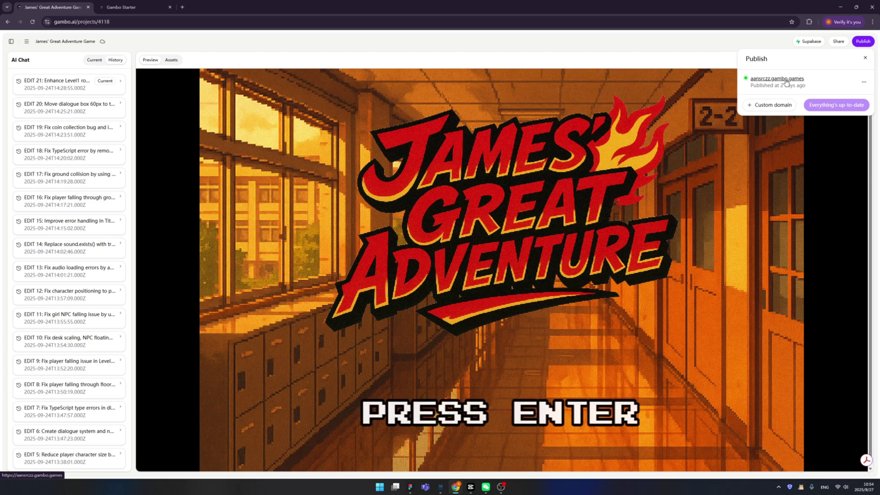
pyautogui.click(780, 107)
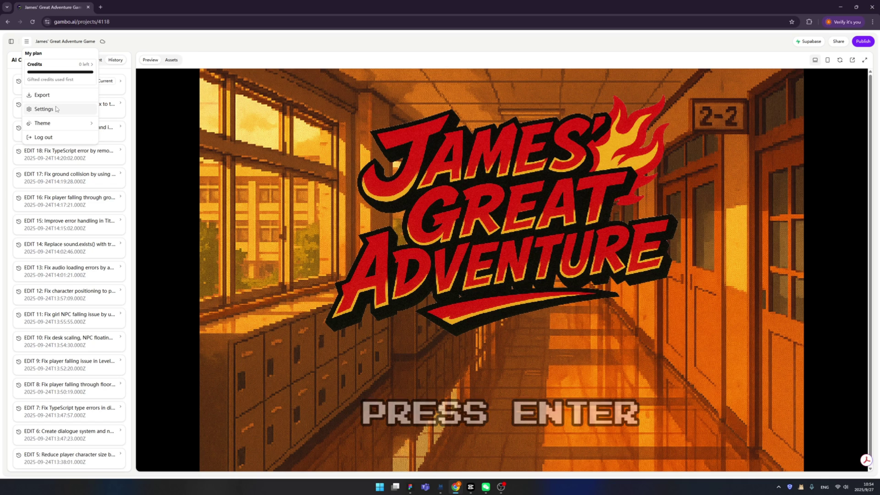
# Review project settings (21 AI edits, badge hidden), close them, and show the projects sidebar
pyautogui.click(45, 109)
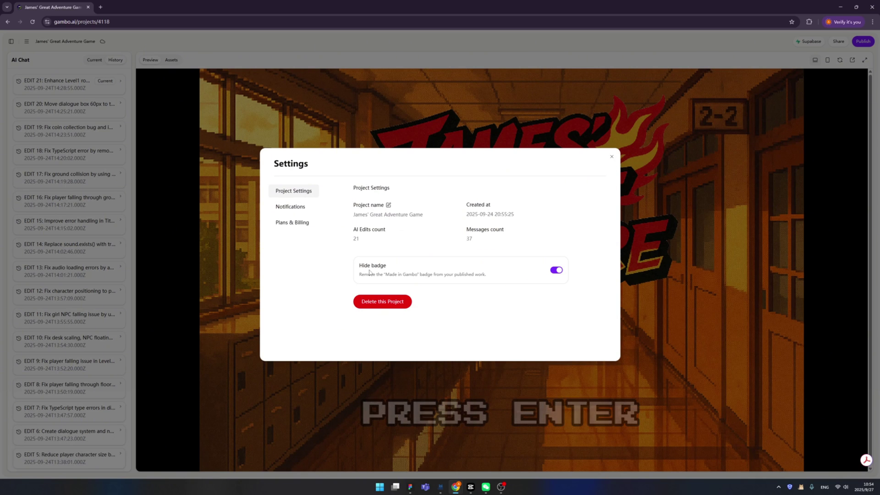
pyautogui.click(611, 158)
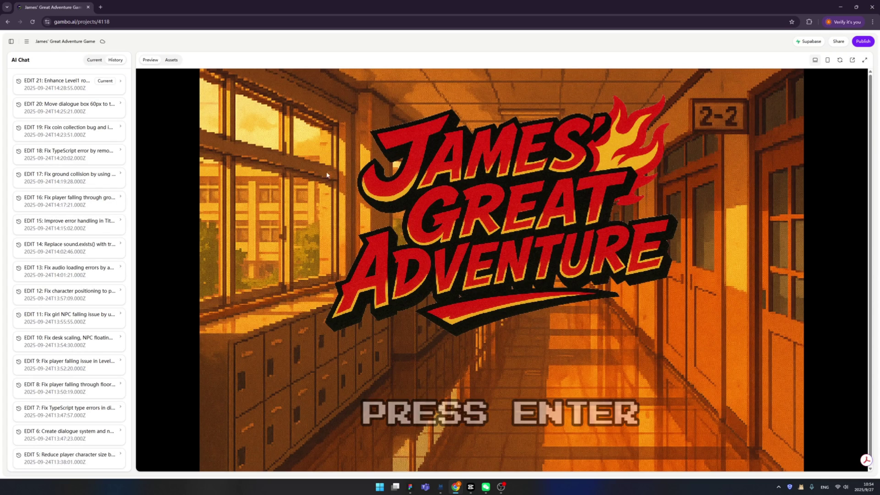
pyautogui.click(26, 41)
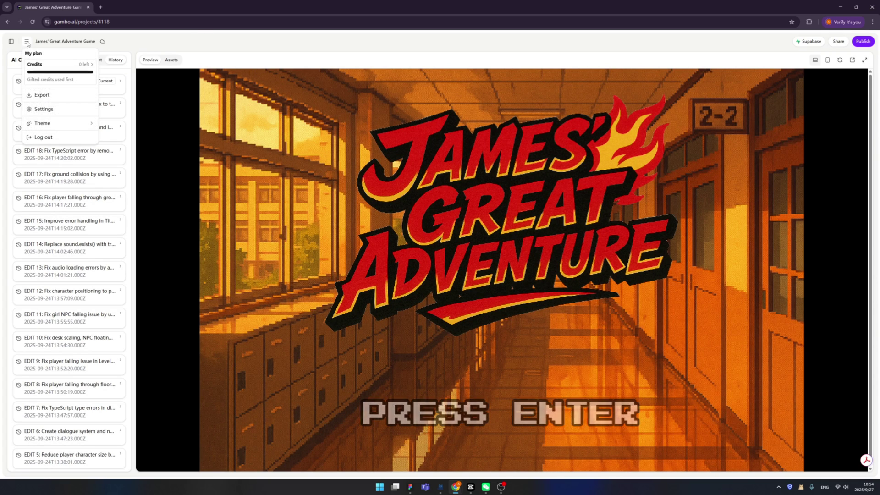
pyautogui.click(11, 41)
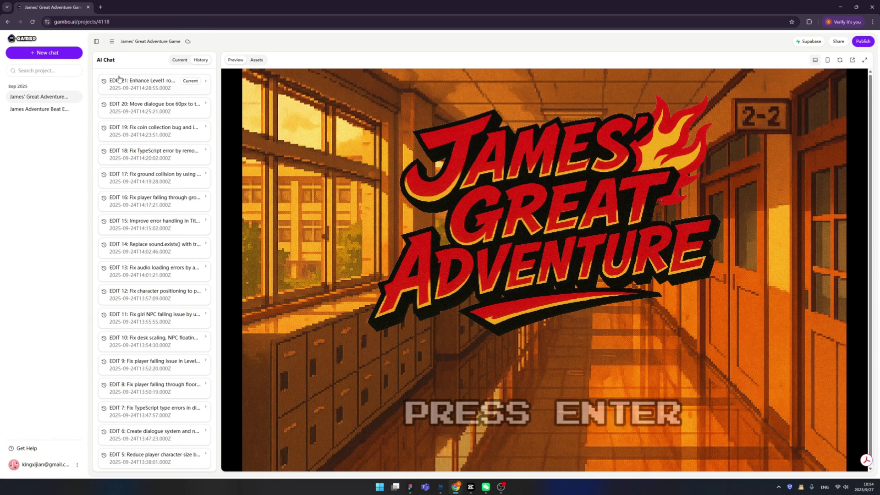